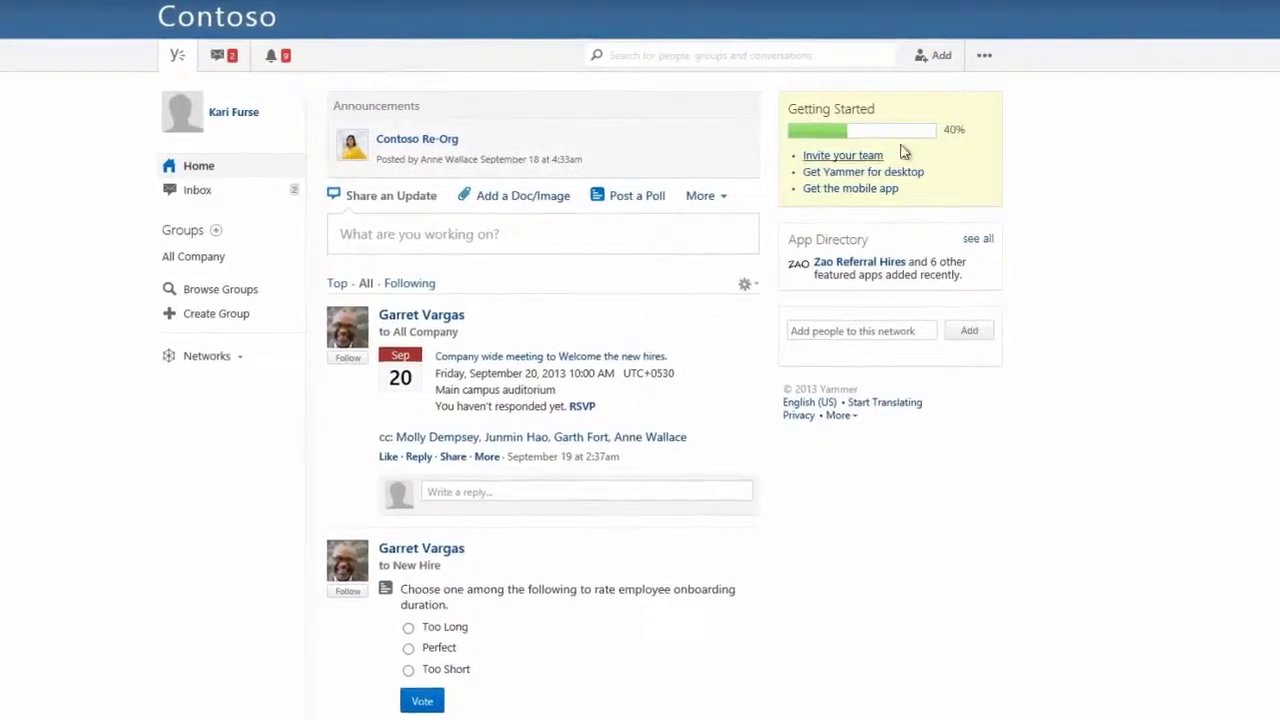
# Step: Upload the PNG image from the Files folder as the account's profile photo and save the basic profile details
pyautogui.click(984, 56)
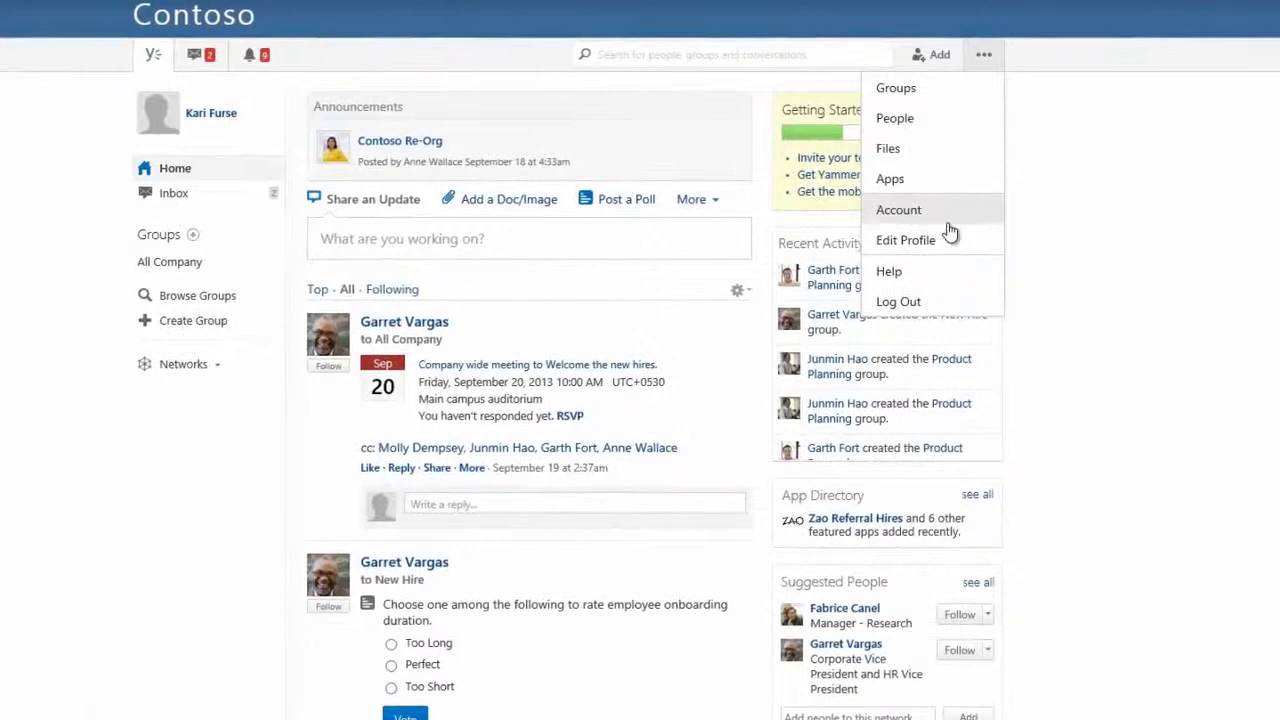
pyautogui.click(945, 238)
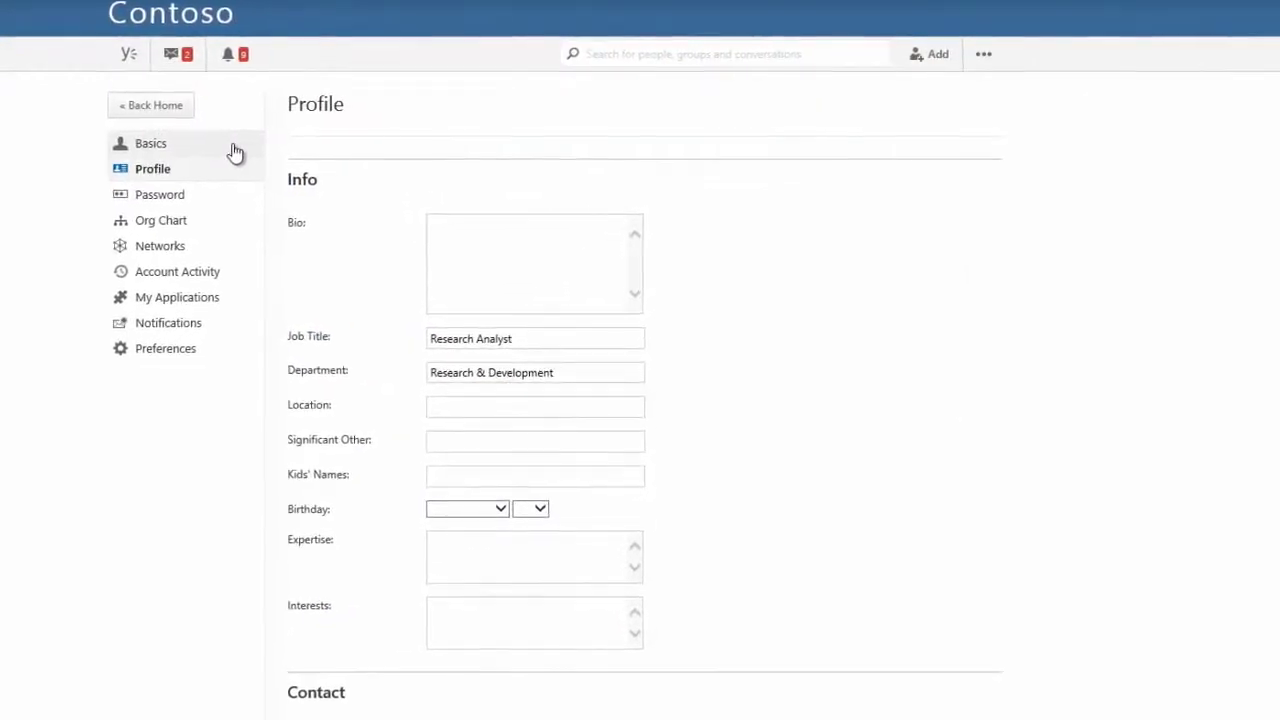
pyautogui.click(233, 150)
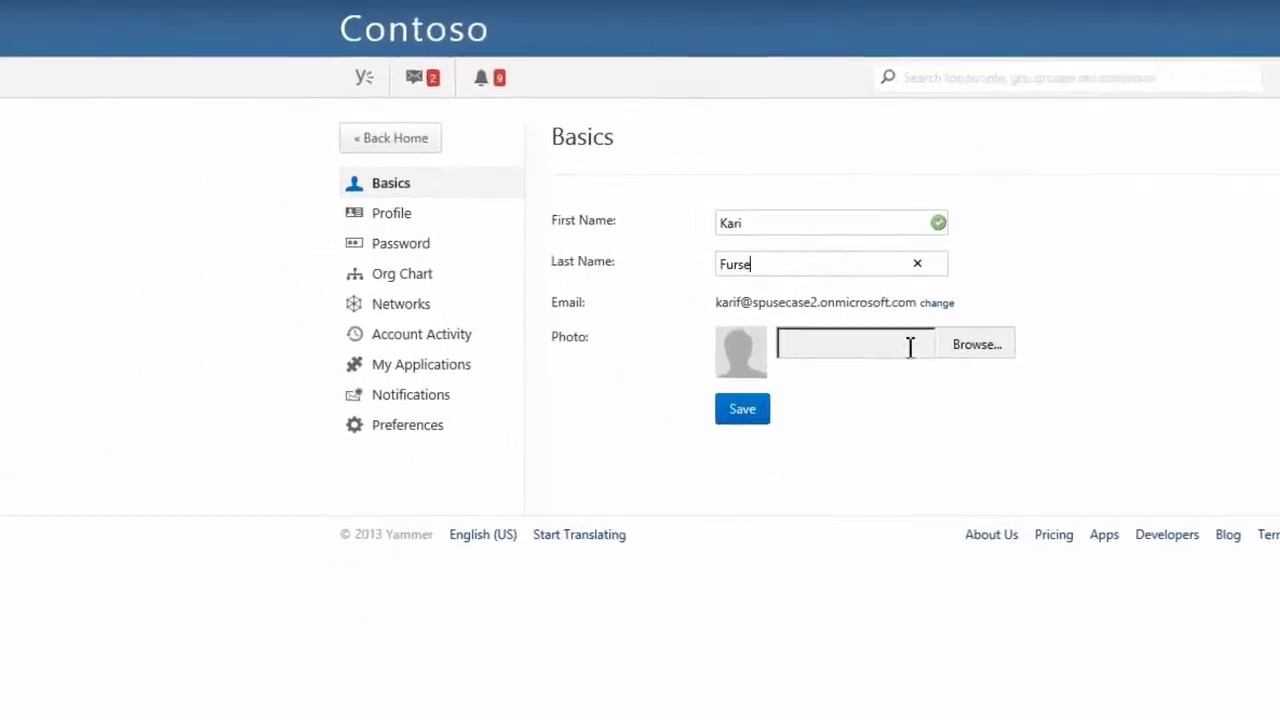
pyautogui.click(625, 290)
pyautogui.click(545, 232)
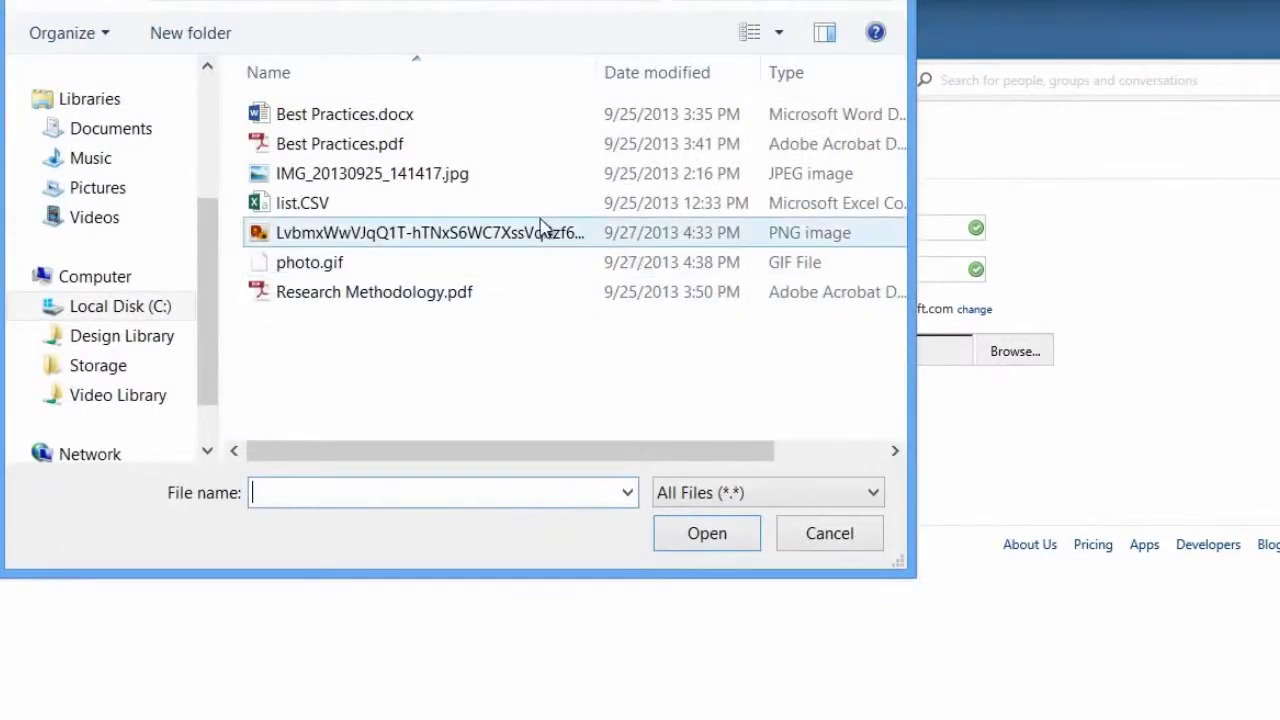
pyautogui.doubleClick(528, 234)
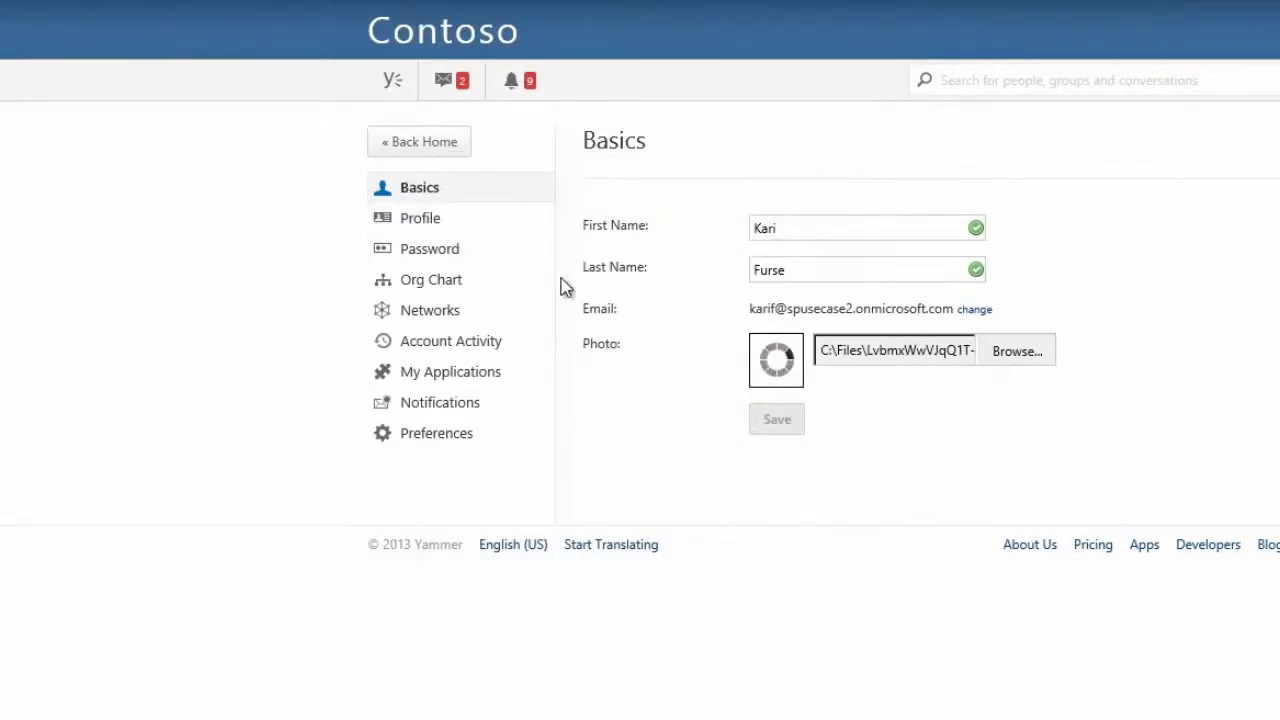
pyautogui.click(756, 420)
# Step: In the profile info, begin the bio with "I have been a research analyst for the last six years"
pyautogui.click(455, 224)
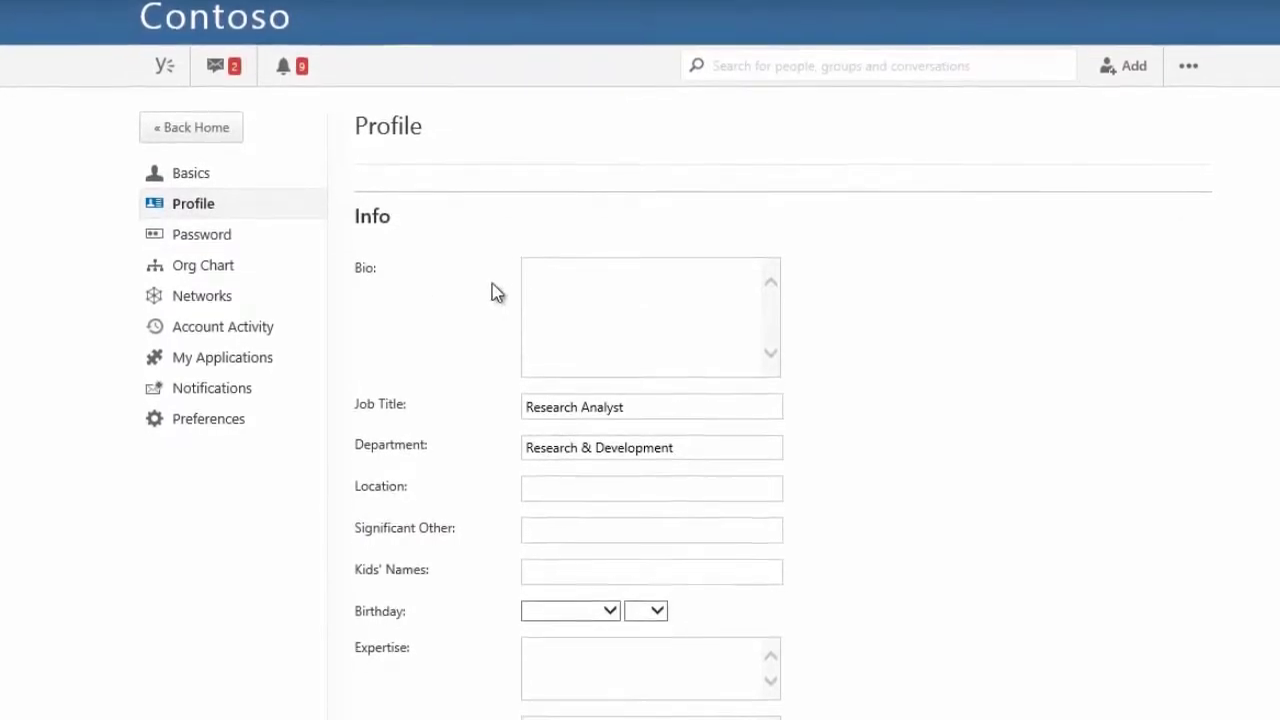
pyautogui.write('I have been a research analy')
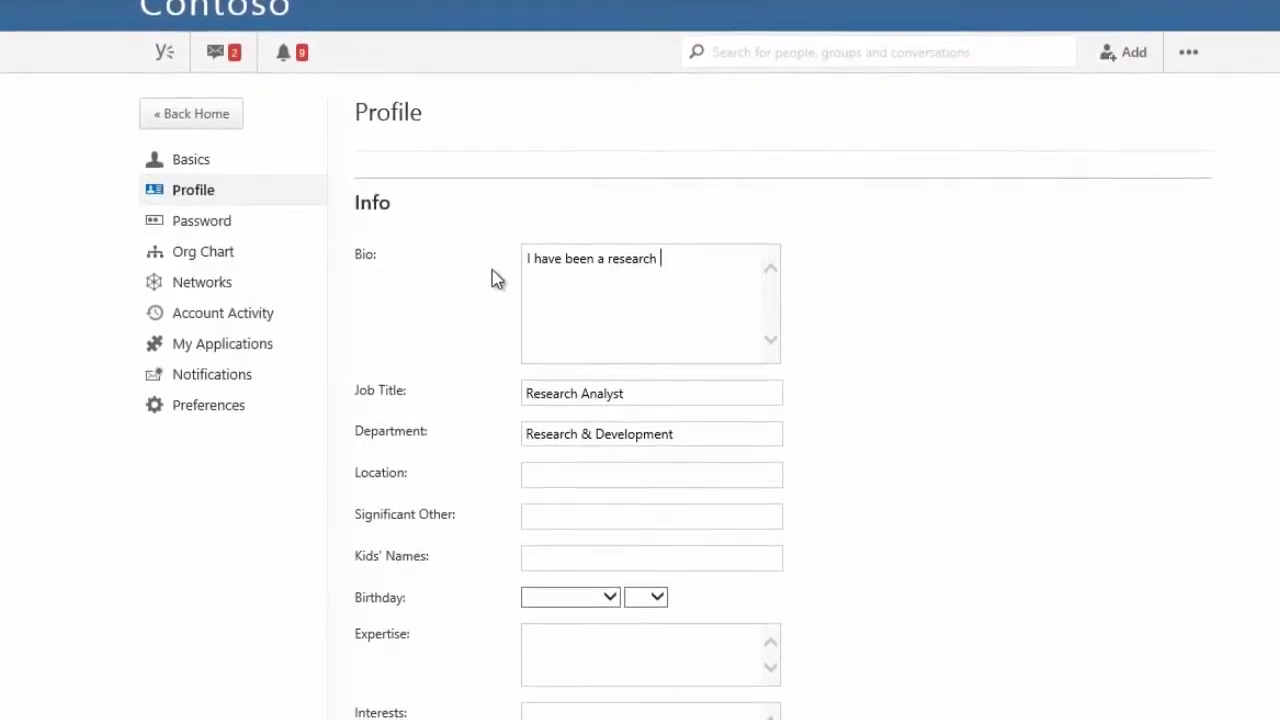
pyautogui.write('st for the last six years')
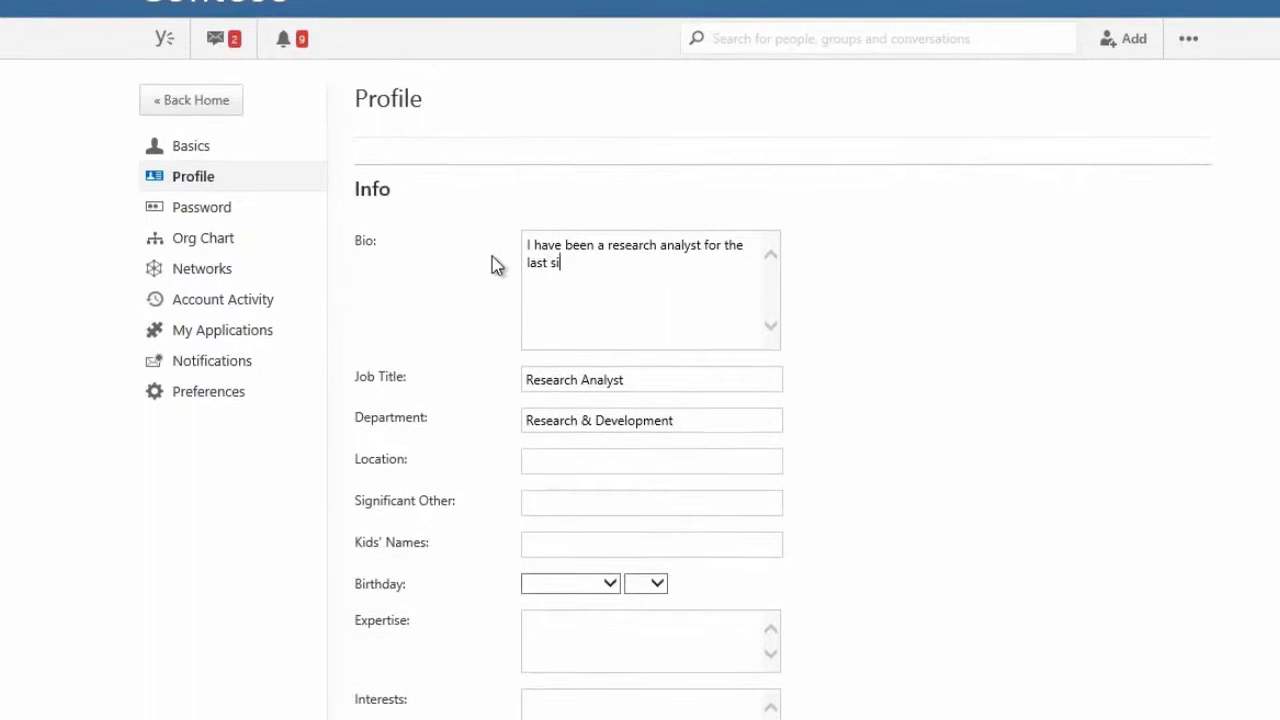
# Step: Continue the bio with ". My background is in research and communications, and I am currently working on the XT series of prod"
pyautogui.write('. My background is')
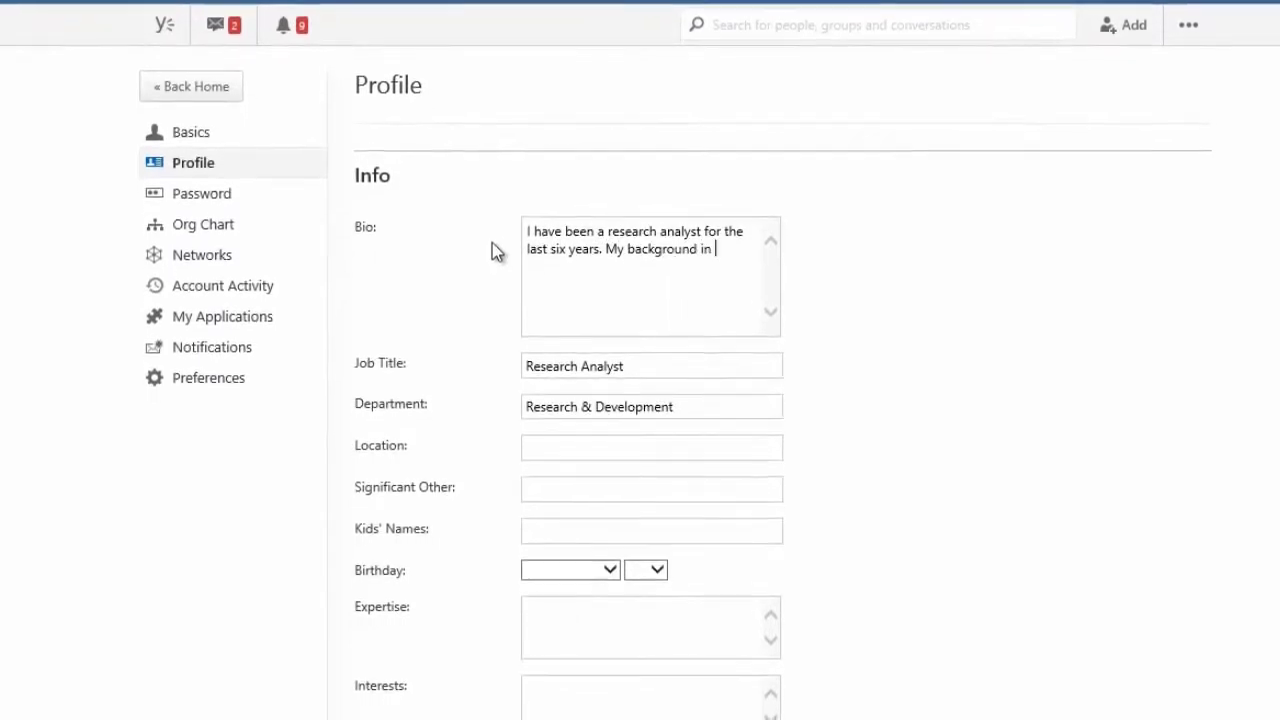
pyautogui.write(' in research and communications')
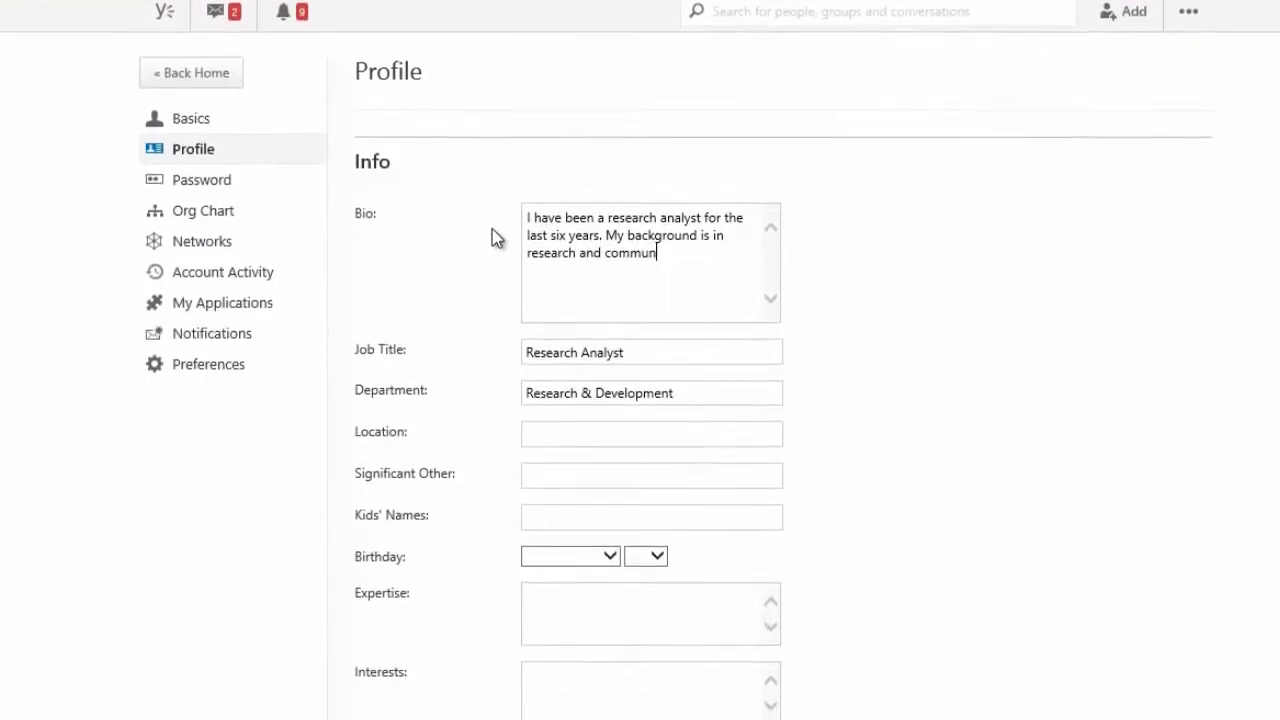
pyautogui.write(', and I am currently workin')
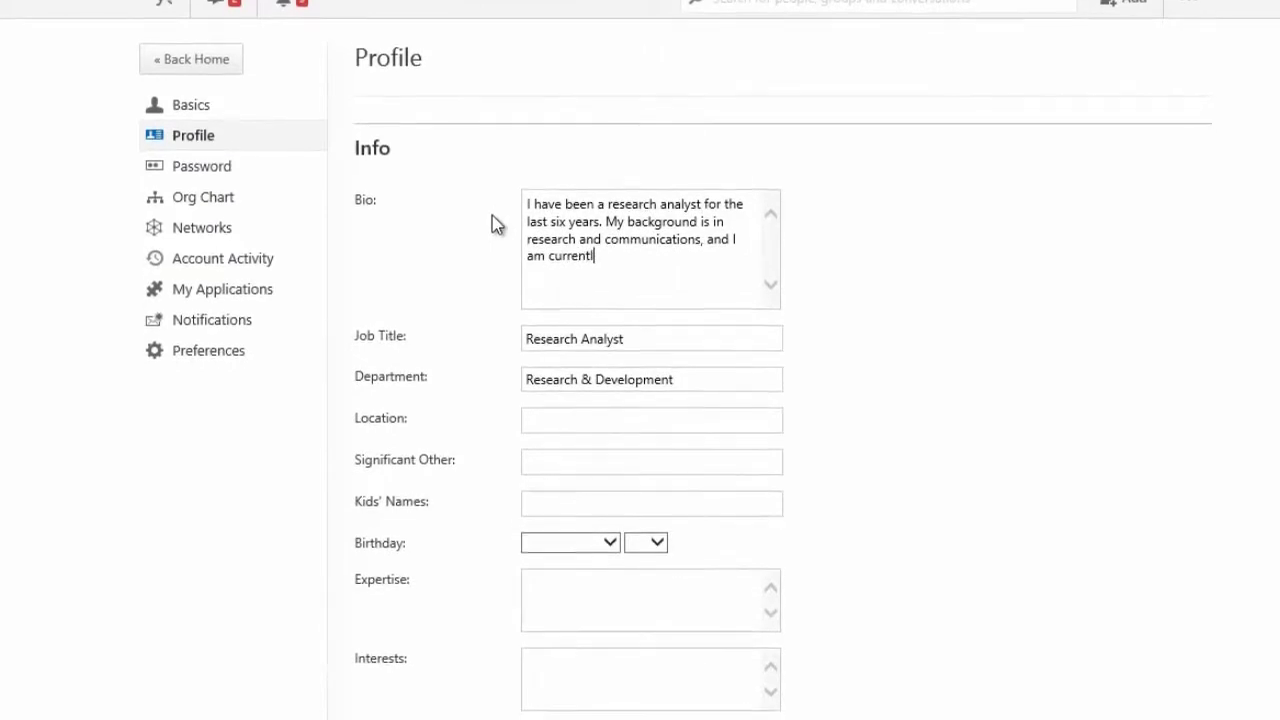
pyautogui.write('g on the XT series of prod')
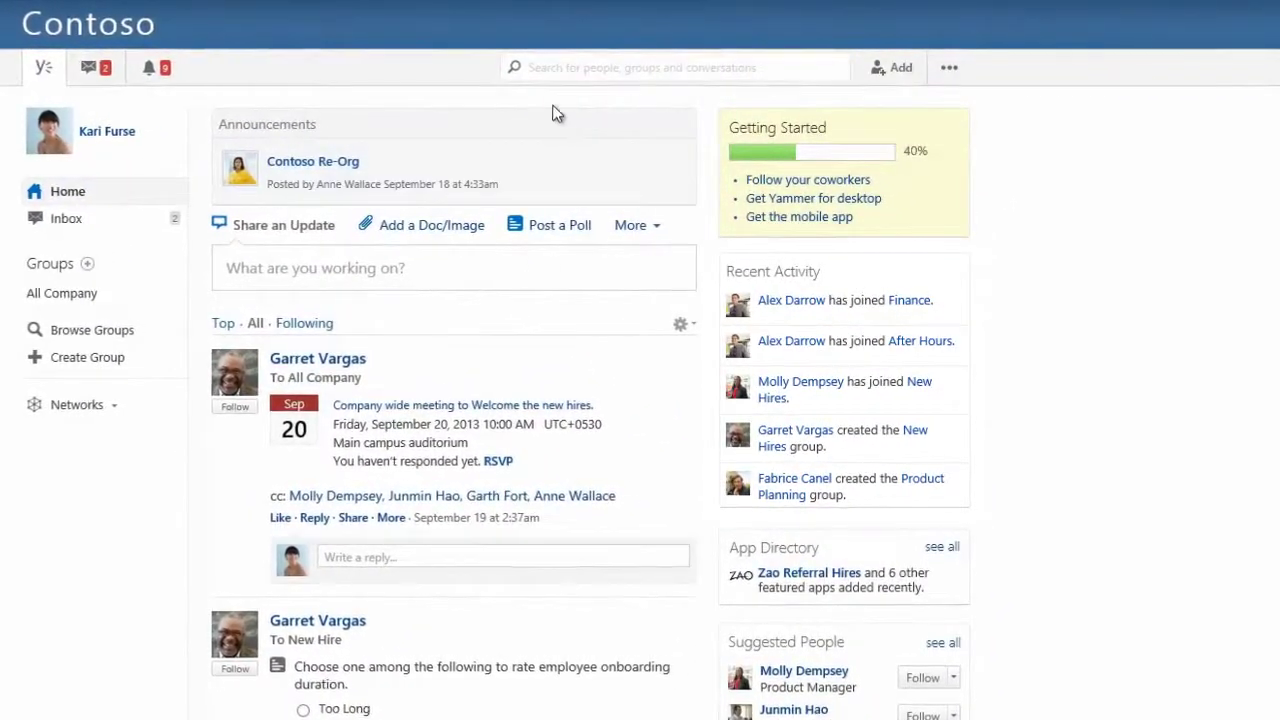
# Step: Search the network for "product" from the home page
pyautogui.click(556, 75)
pyautogui.write('p')
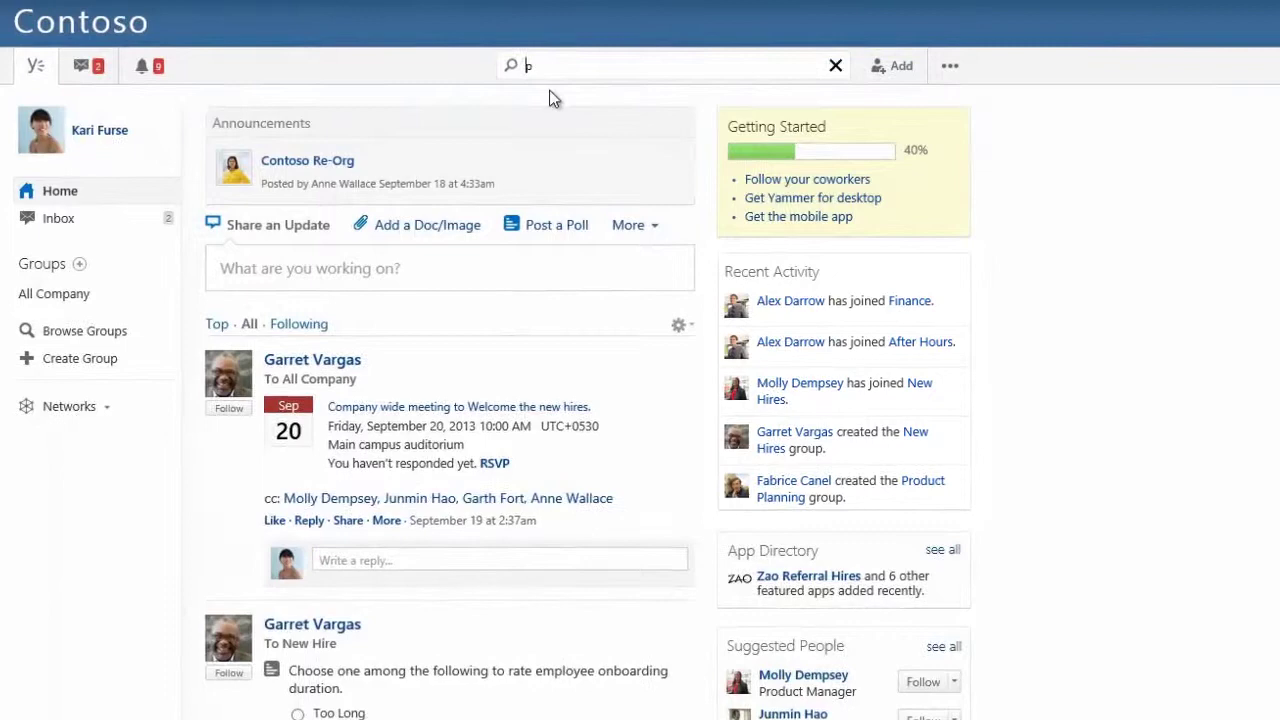
pyautogui.write('roduct')
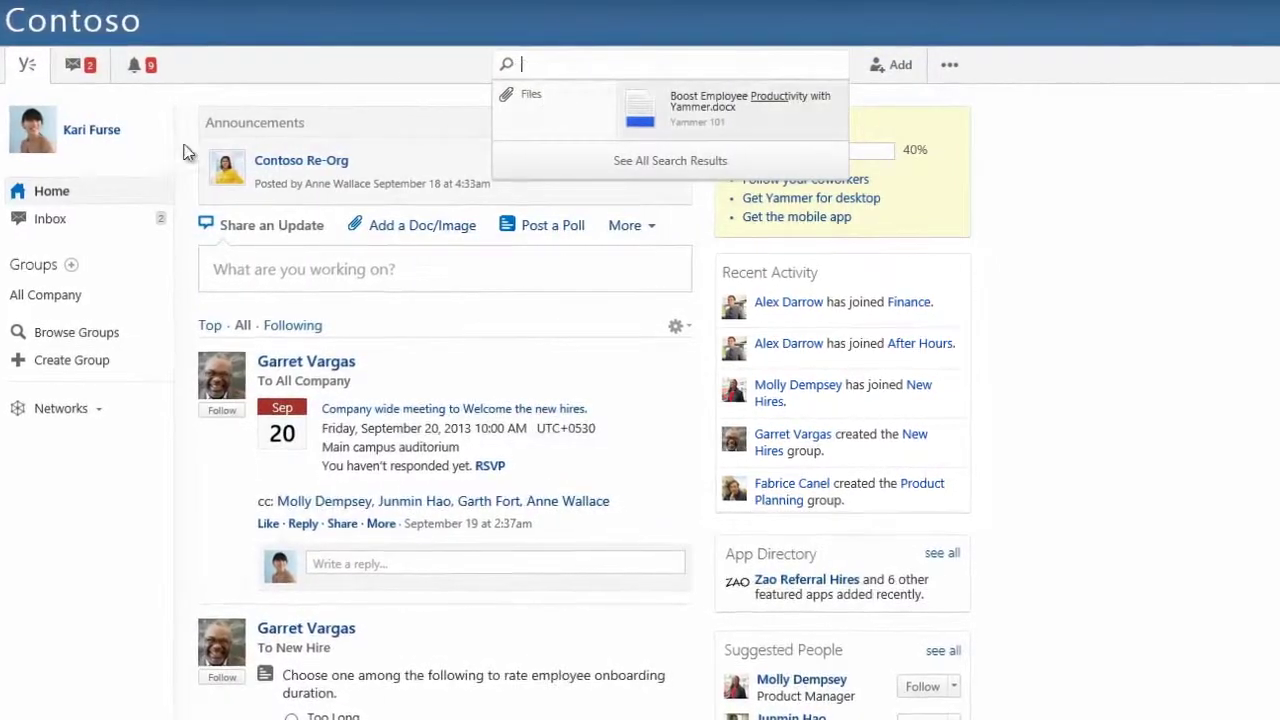
# Step: Start an internal group named Product Planning, described as "A group for people involved in R&D of products and product planning to discuss on research initiatives and issues."
pyautogui.click(71, 264)
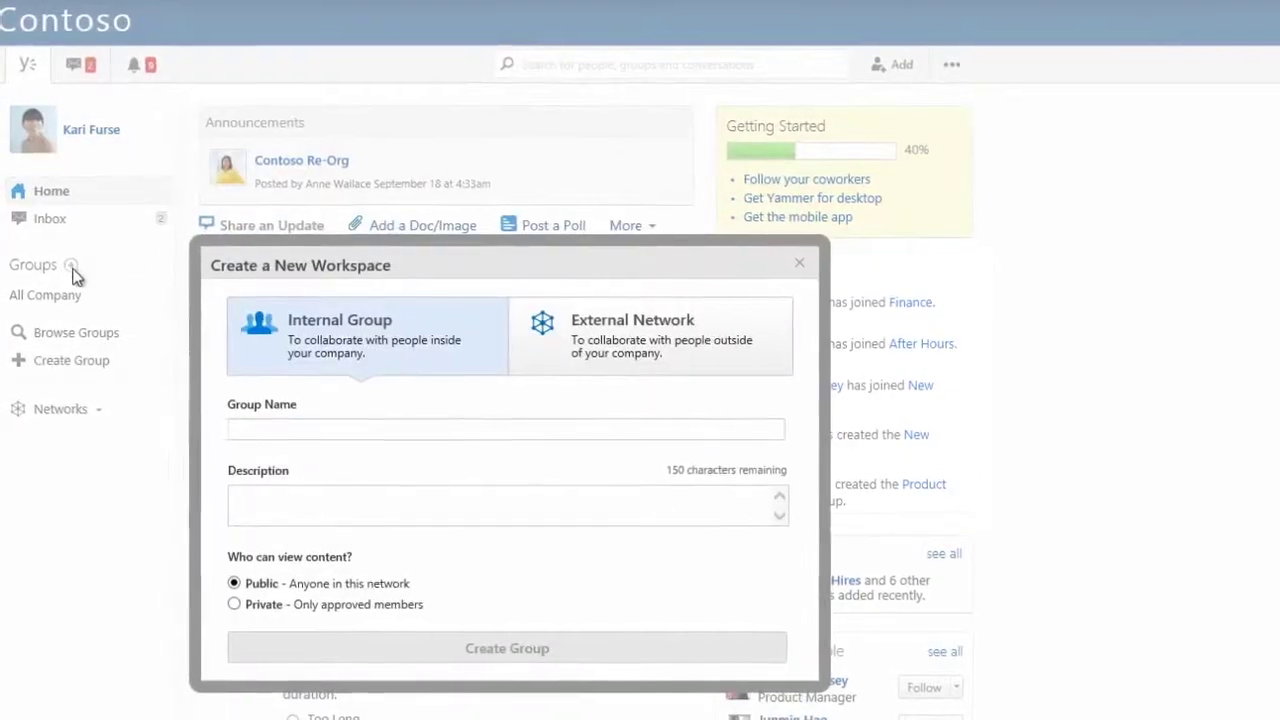
pyautogui.write('Product Planning')
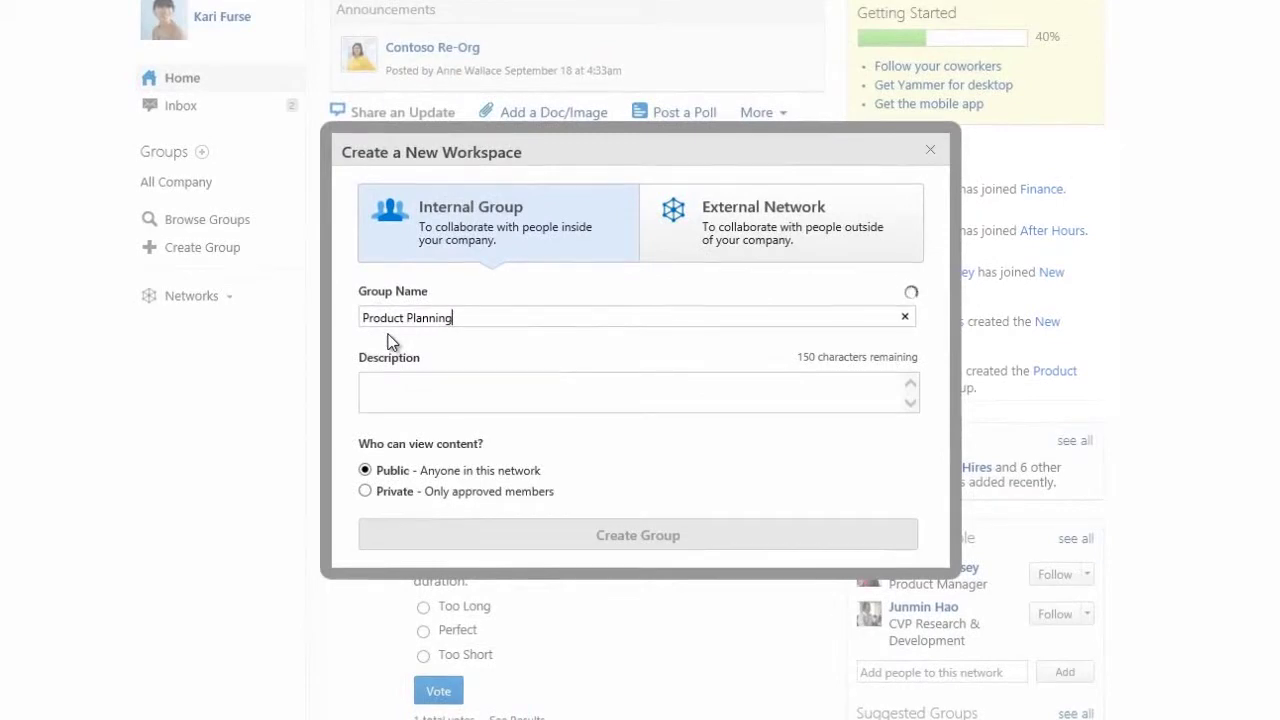
pyautogui.write('A group for pe')
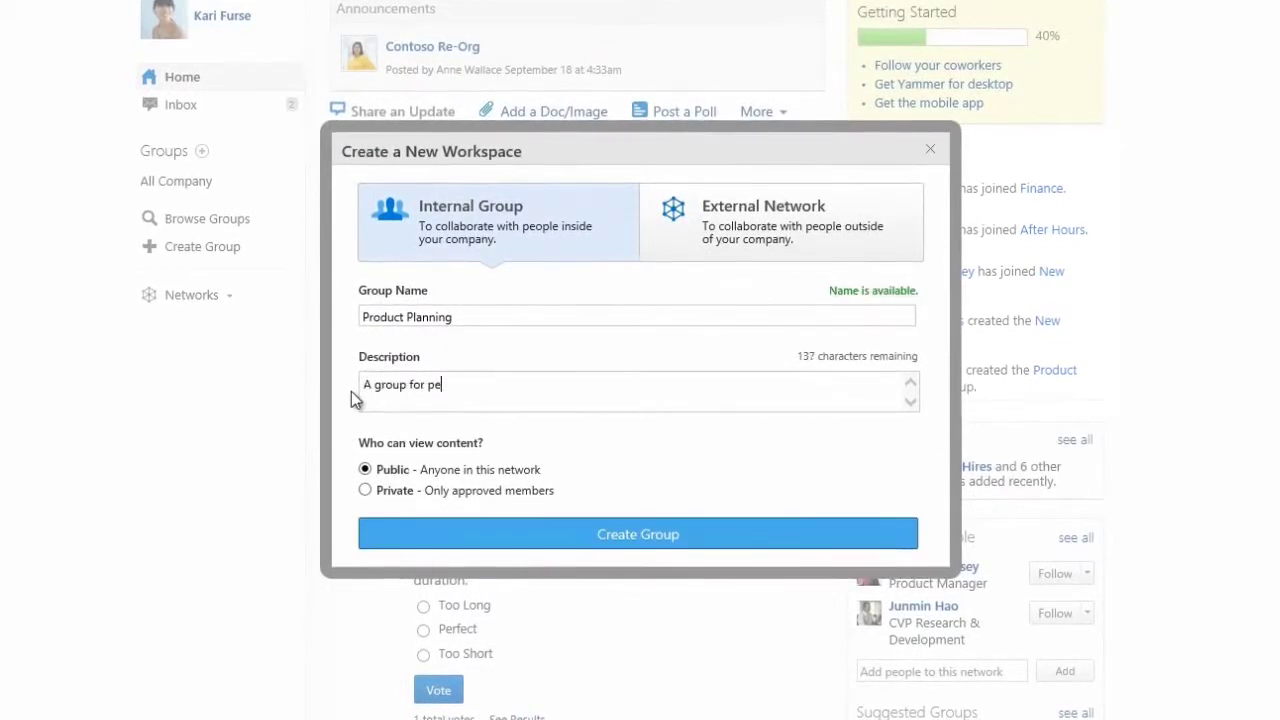
pyautogui.write('ople involved in R&D of products and product planning ')
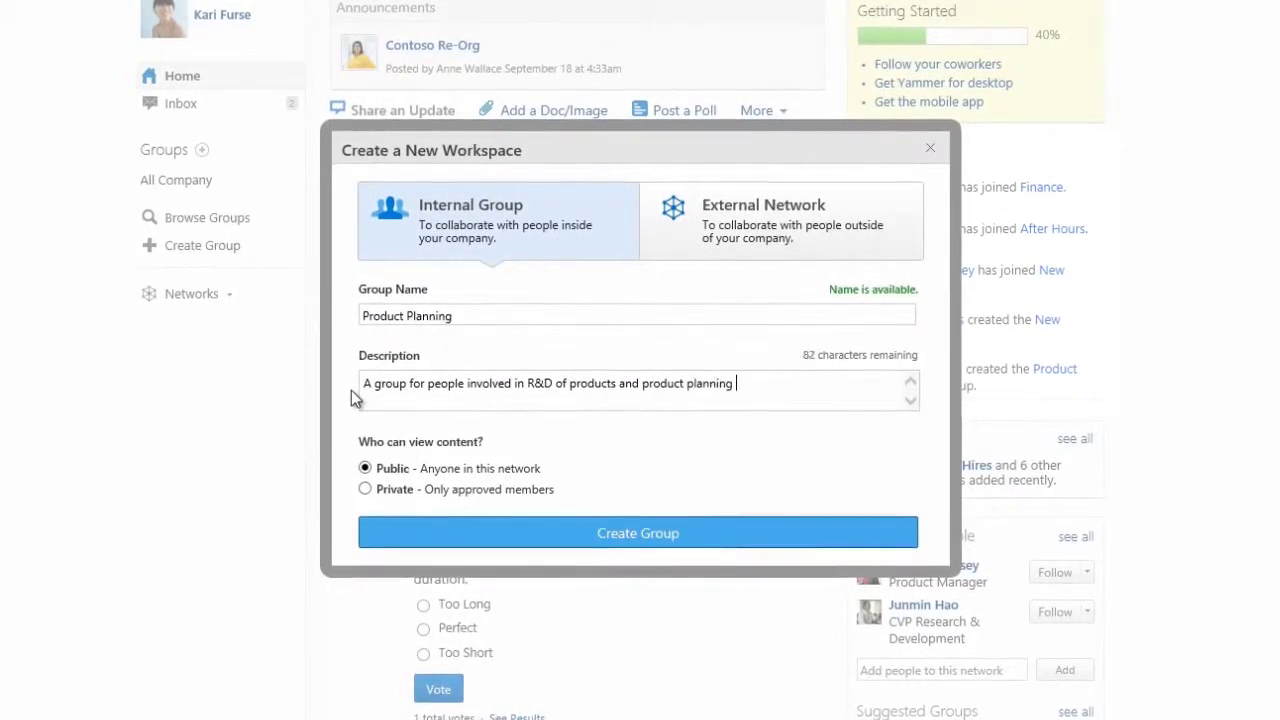
pyautogui.write('to discuss on research initiatives and issues.')
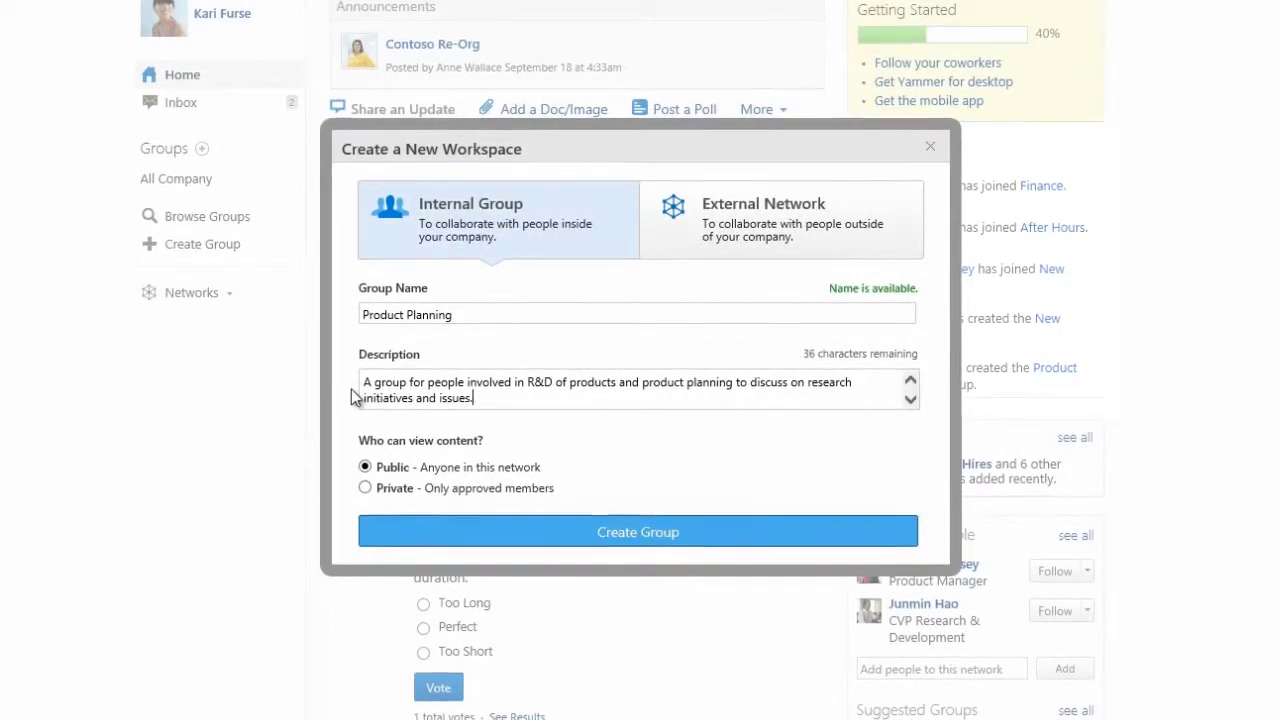
# Step: Set the group's content visibility to Public for anyone in this network and create the group
pyautogui.click(367, 488)
pyautogui.click(370, 467)
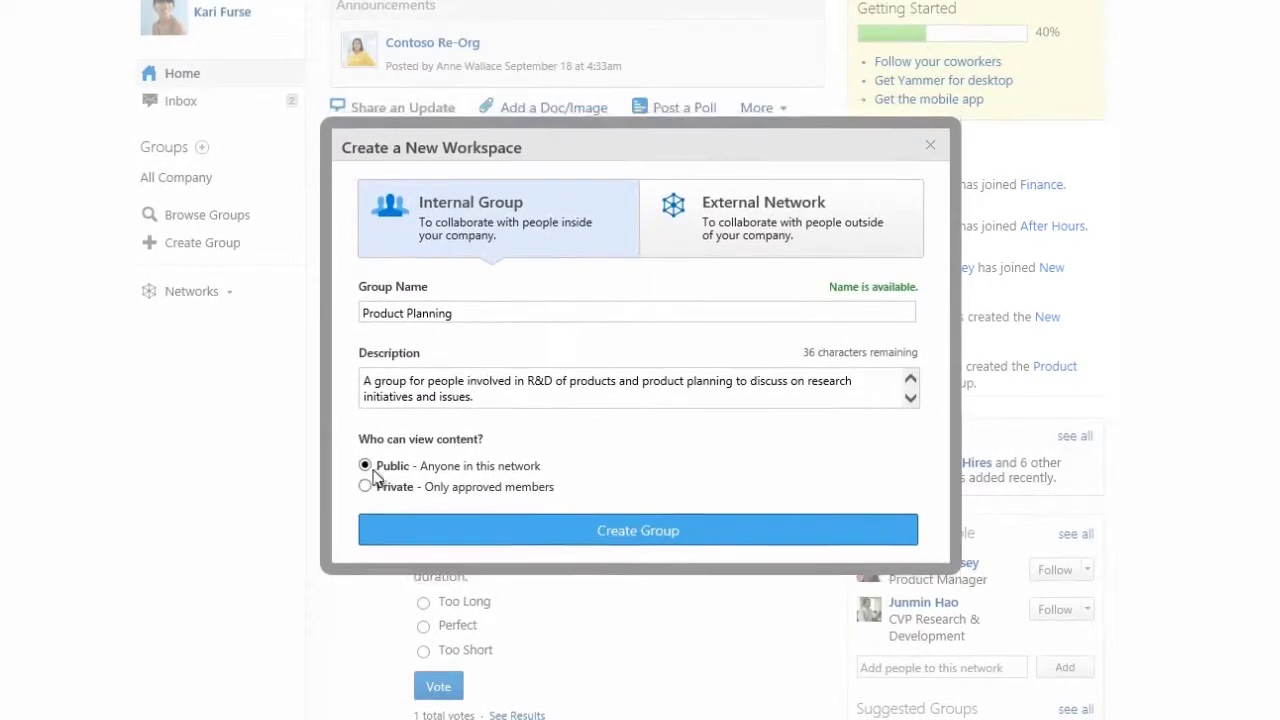
pyautogui.click(638, 531)
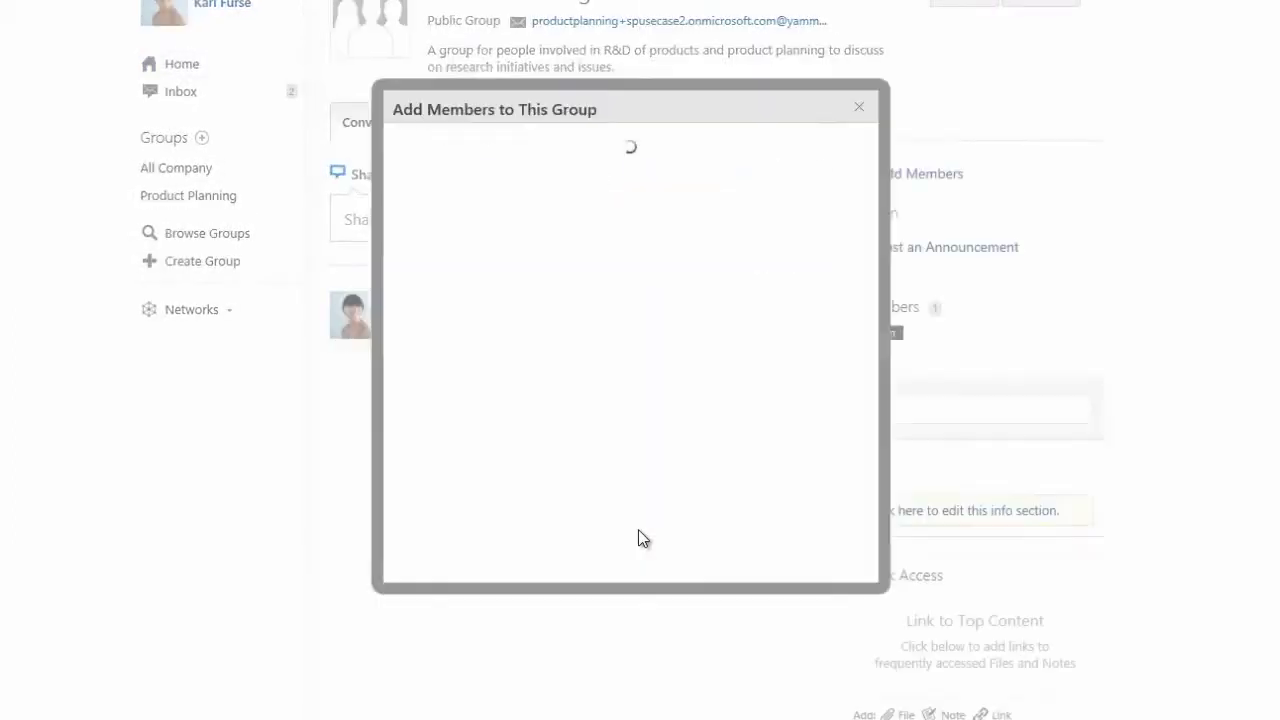
# Step: Add the research manager and the CVP Research & Development as members of the new group
pyautogui.write('Fabrice')
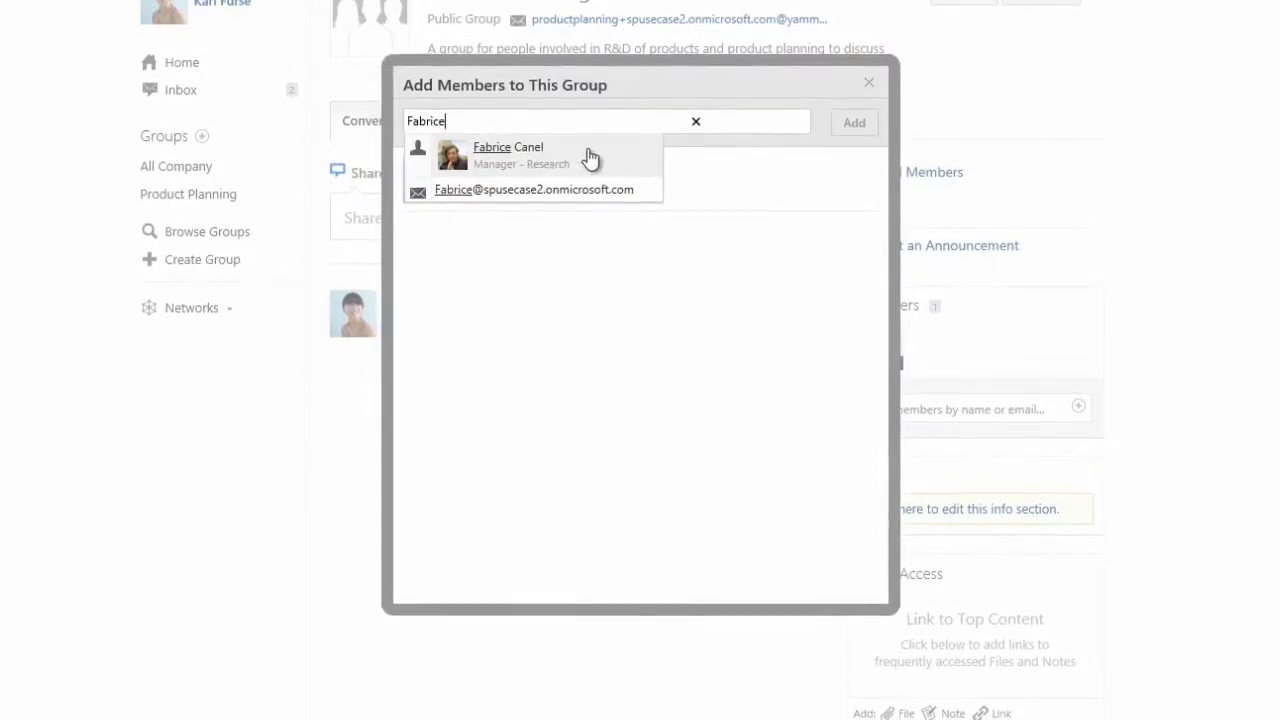
pyautogui.click(591, 159)
pyautogui.write('Junmin Hao')
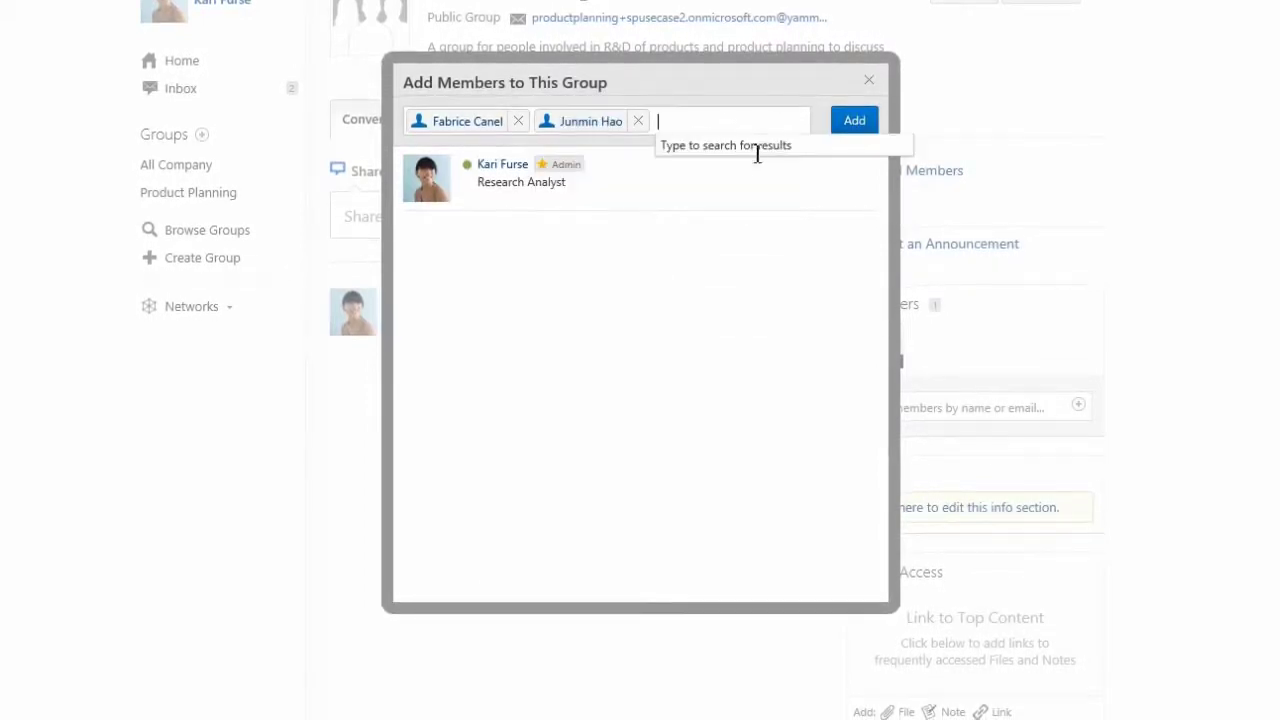
pyautogui.click(852, 127)
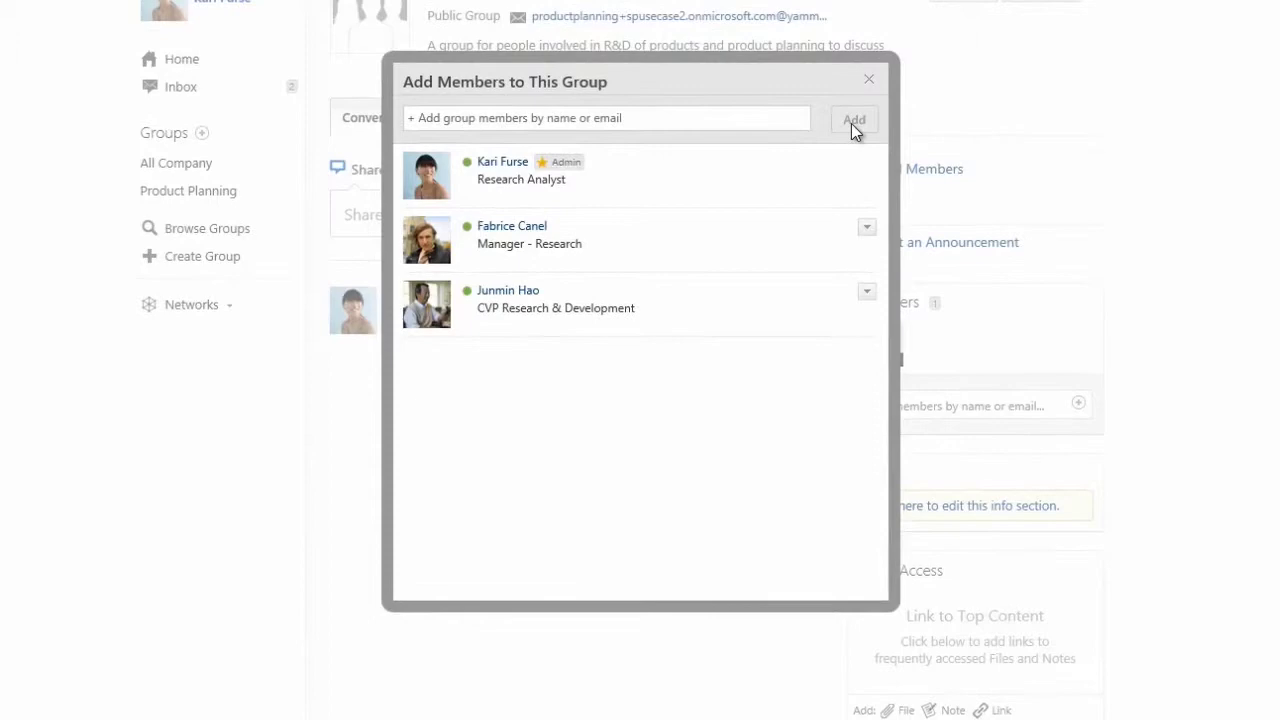
pyautogui.click(869, 79)
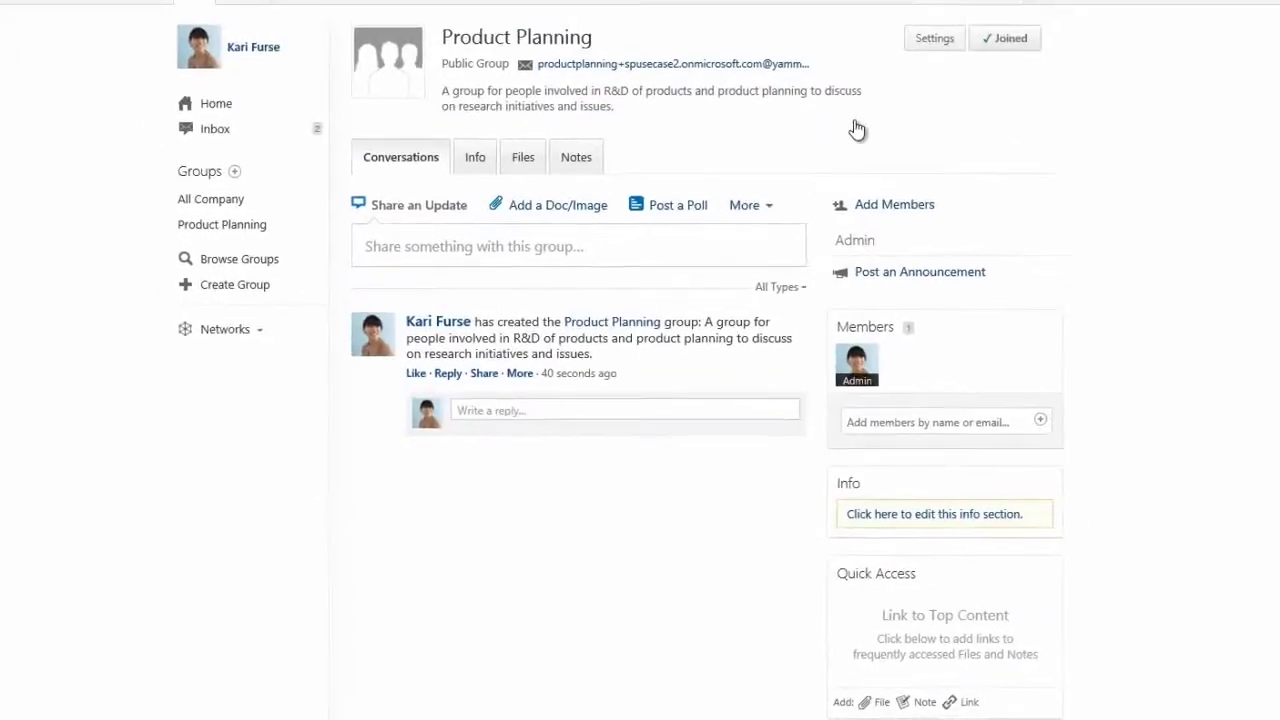
# Step: Set the Product Planning group's image to IMG_20130925_141417.jpg and save the group settings
pyautogui.click(908, 92)
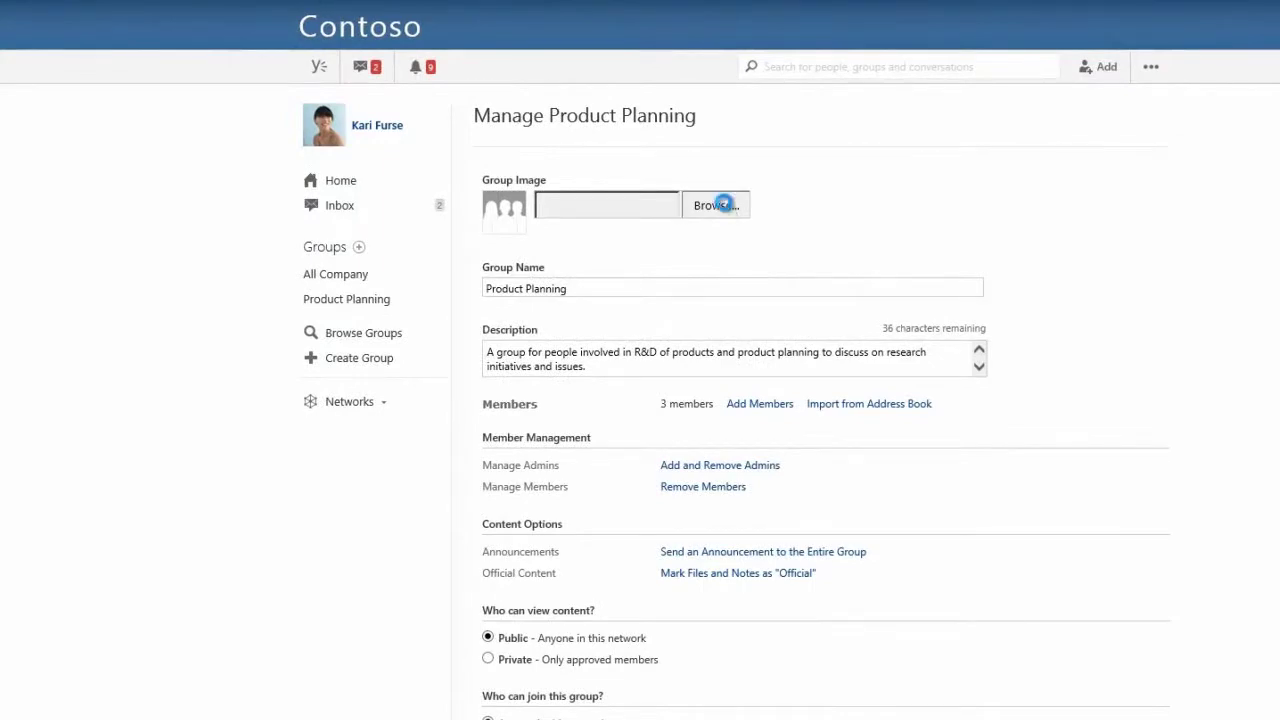
pyautogui.click(716, 205)
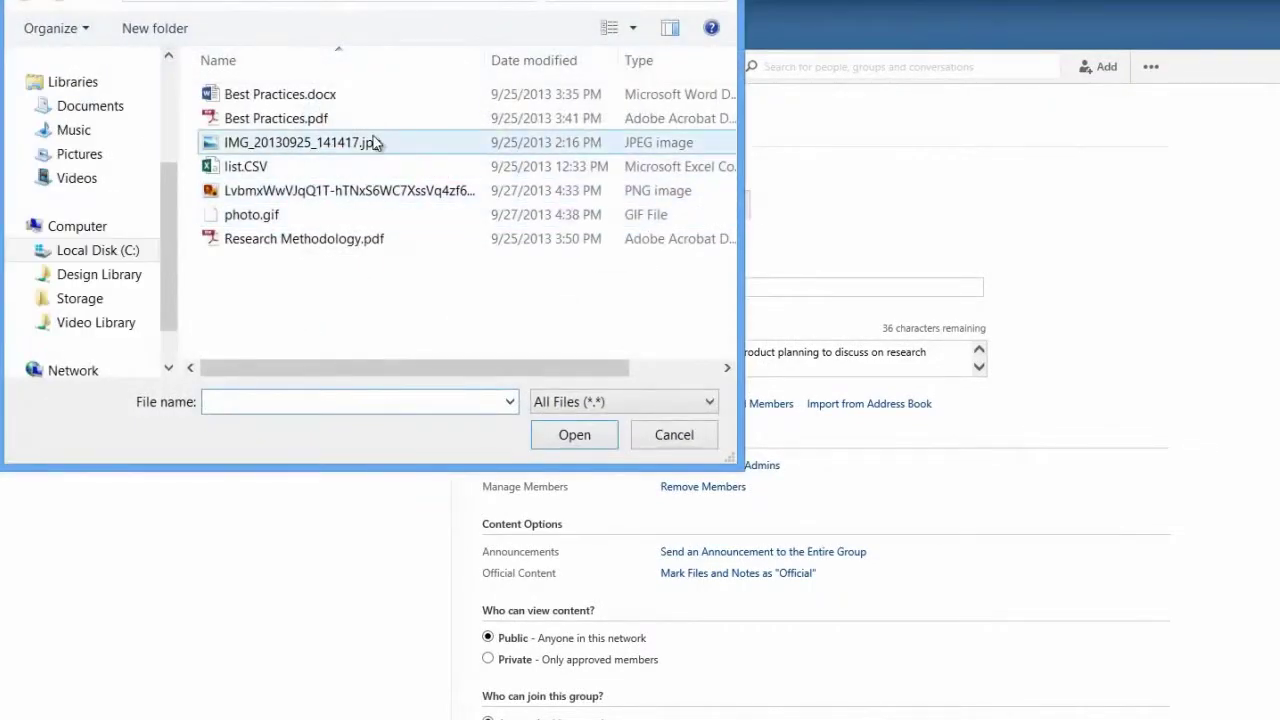
pyautogui.doubleClick(373, 142)
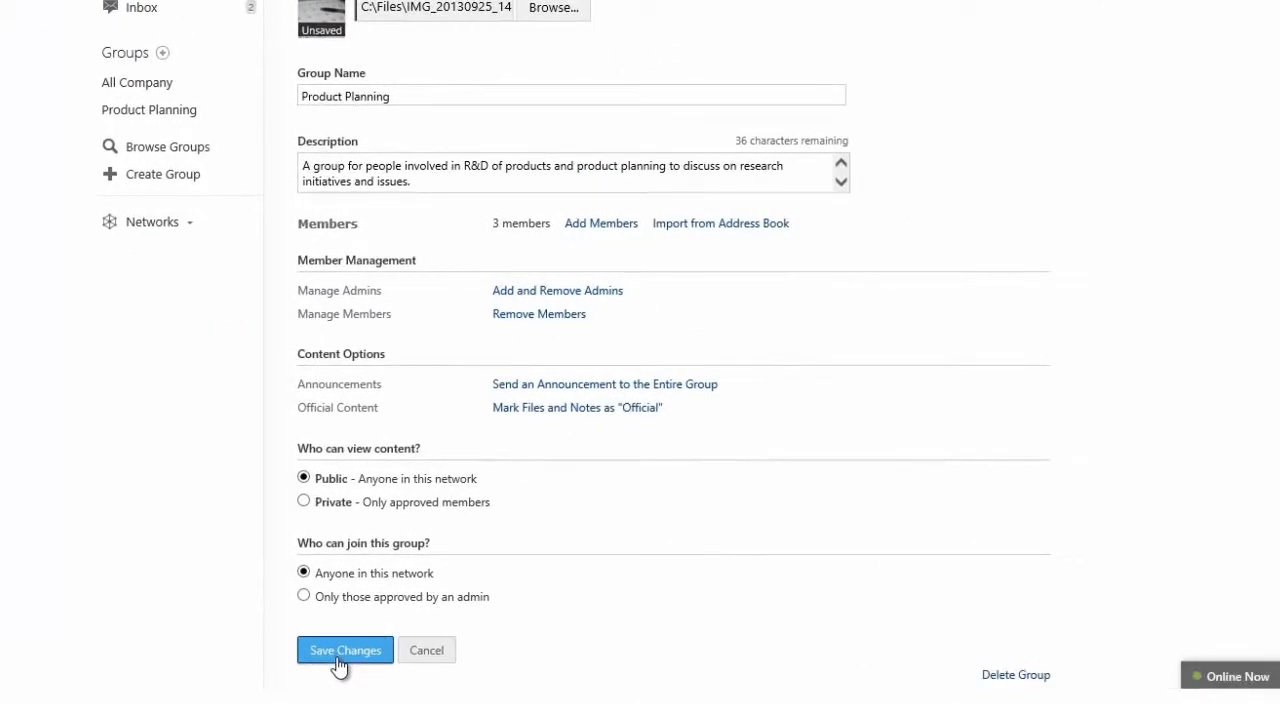
pyautogui.click(338, 662)
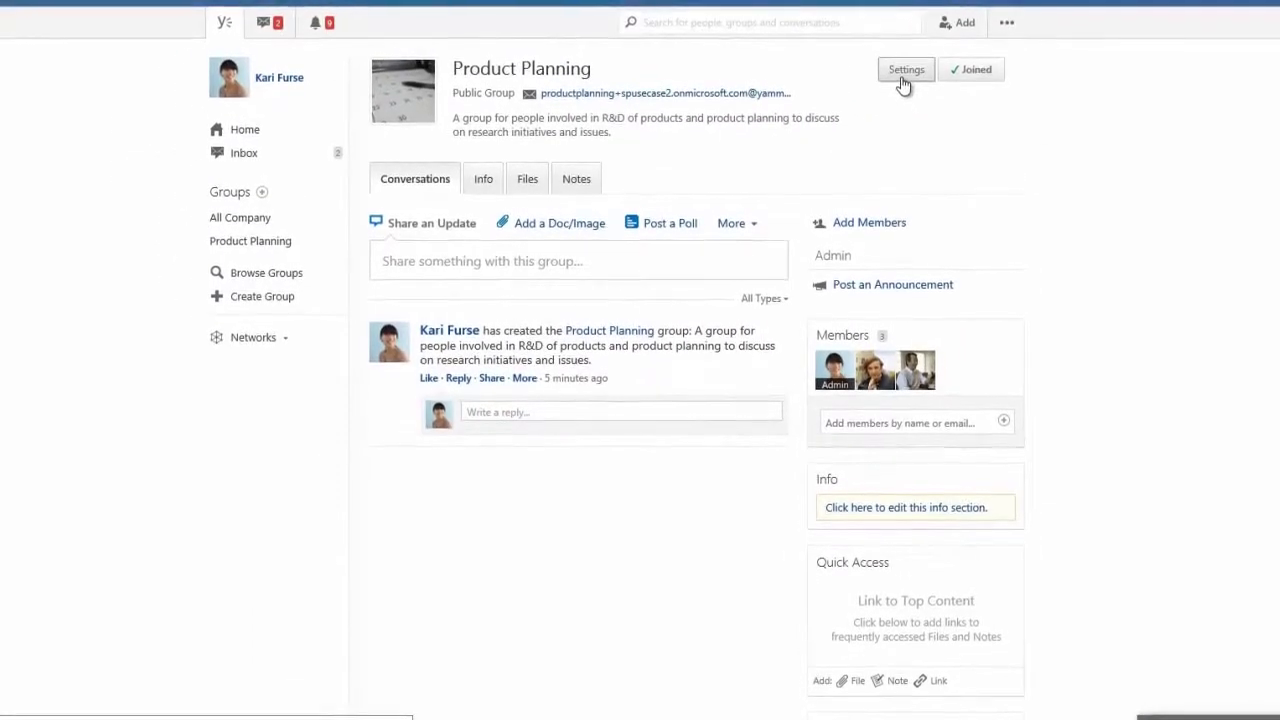
# Step: Import email application contacts from list.CSV through the group's settings and send invitations to all four contacts
pyautogui.click(900, 80)
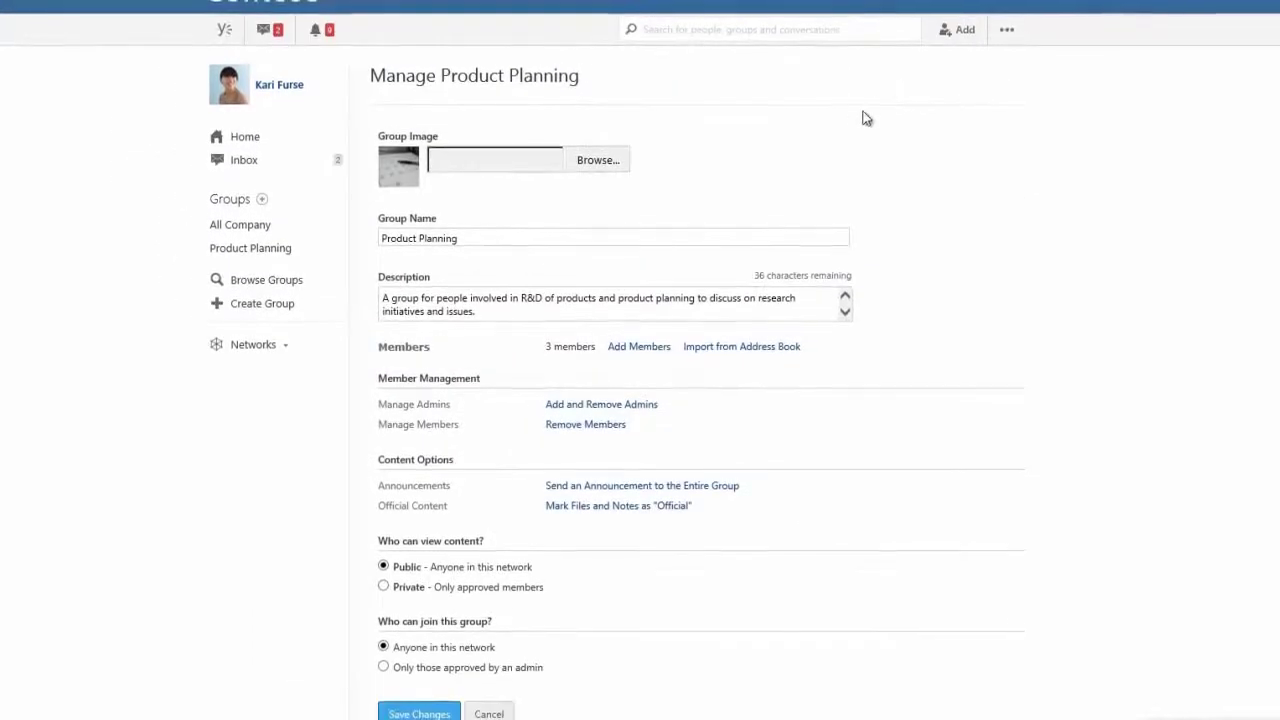
pyautogui.click(735, 348)
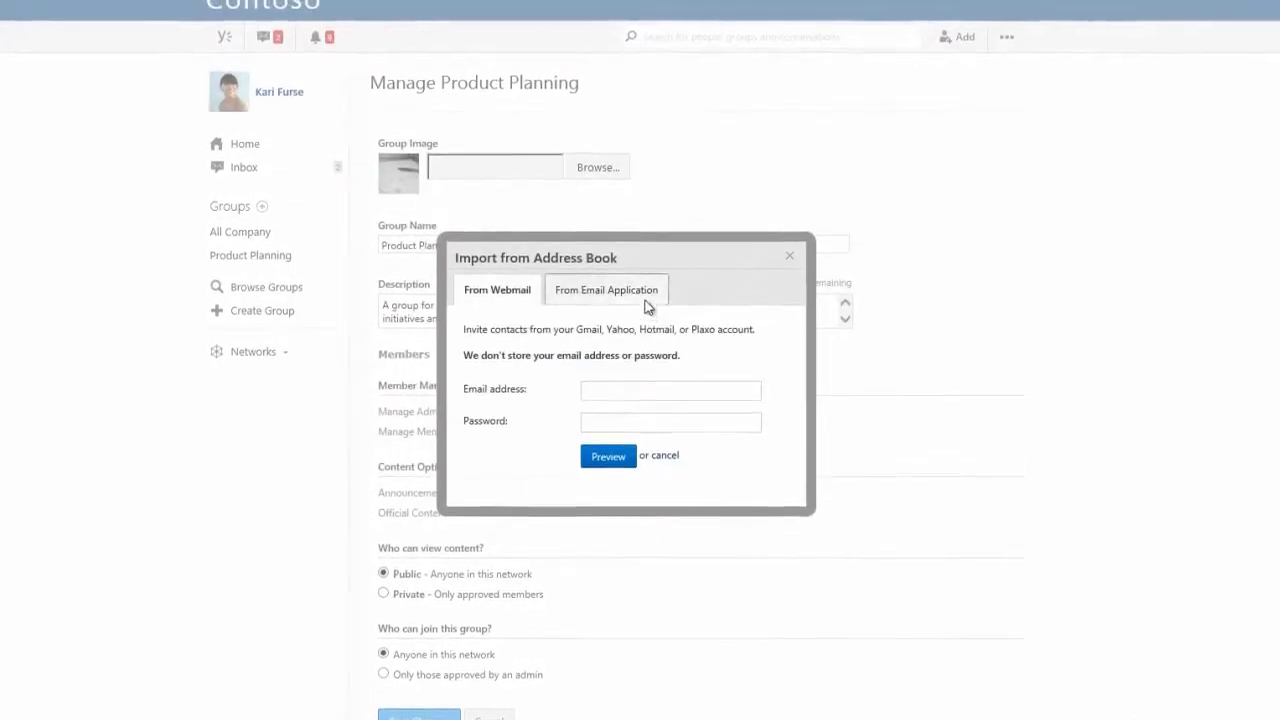
pyautogui.click(640, 290)
pyautogui.click(728, 384)
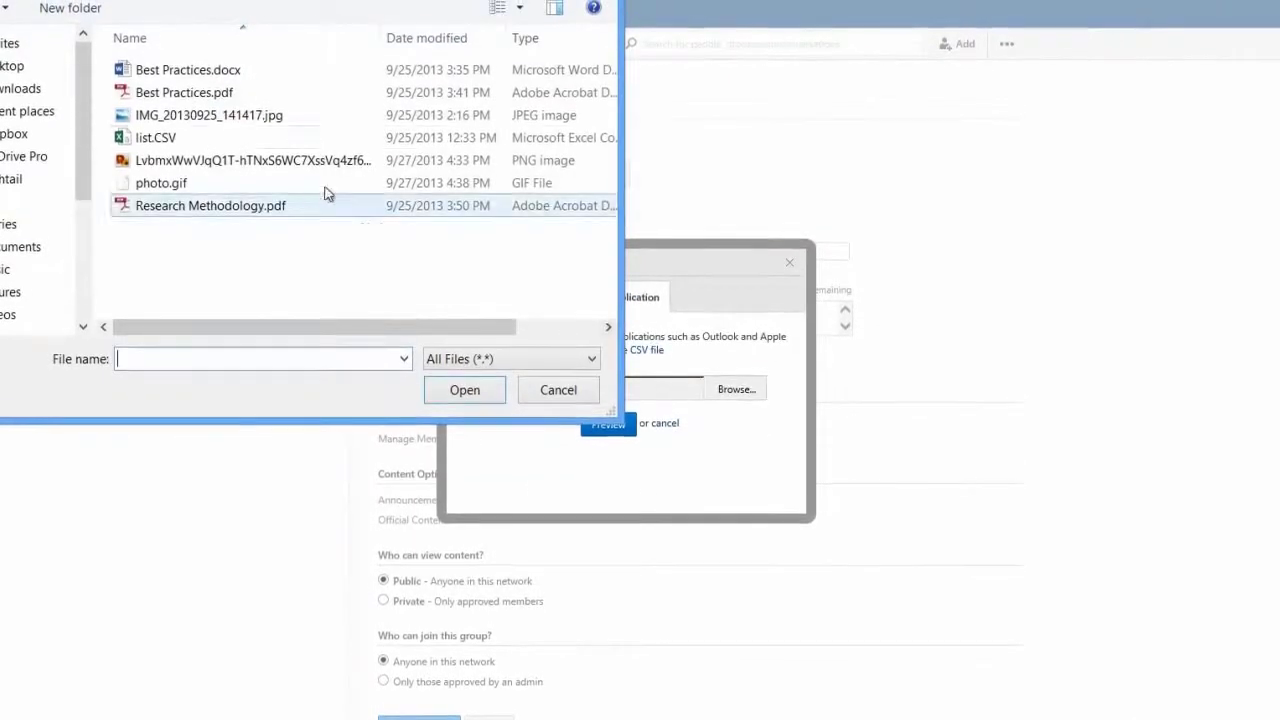
pyautogui.doubleClick(160, 139)
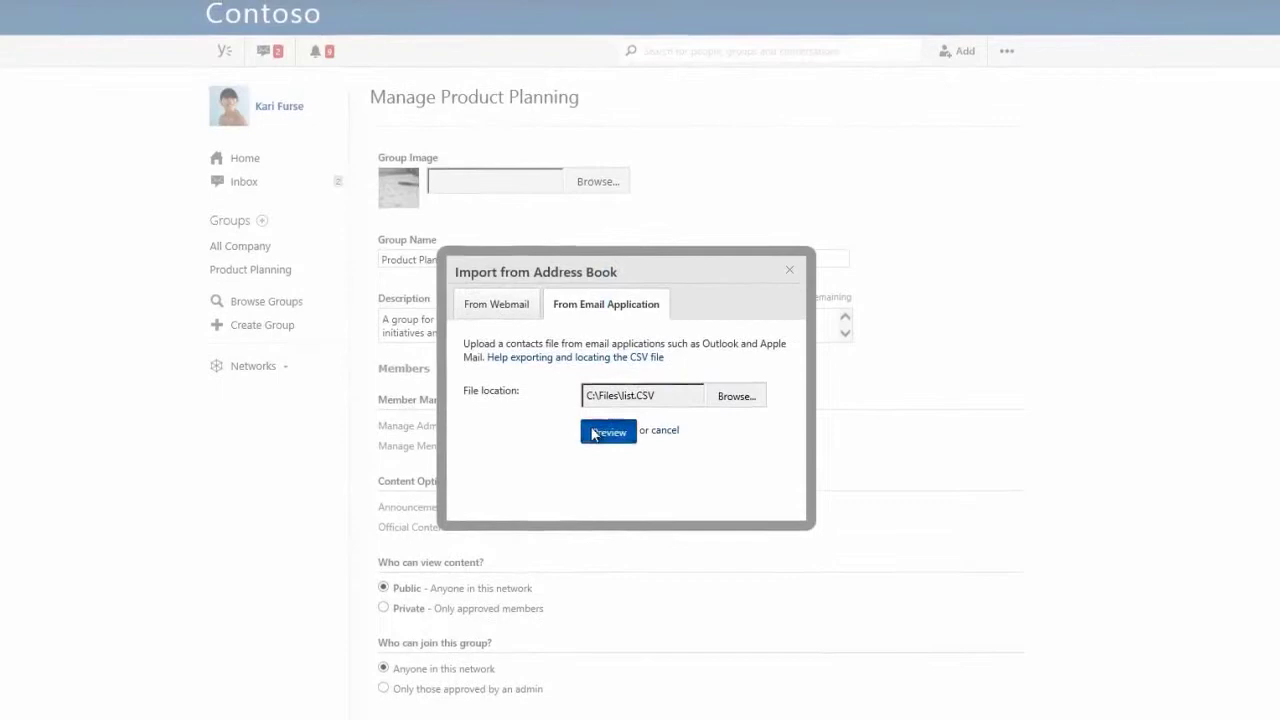
pyautogui.click(608, 428)
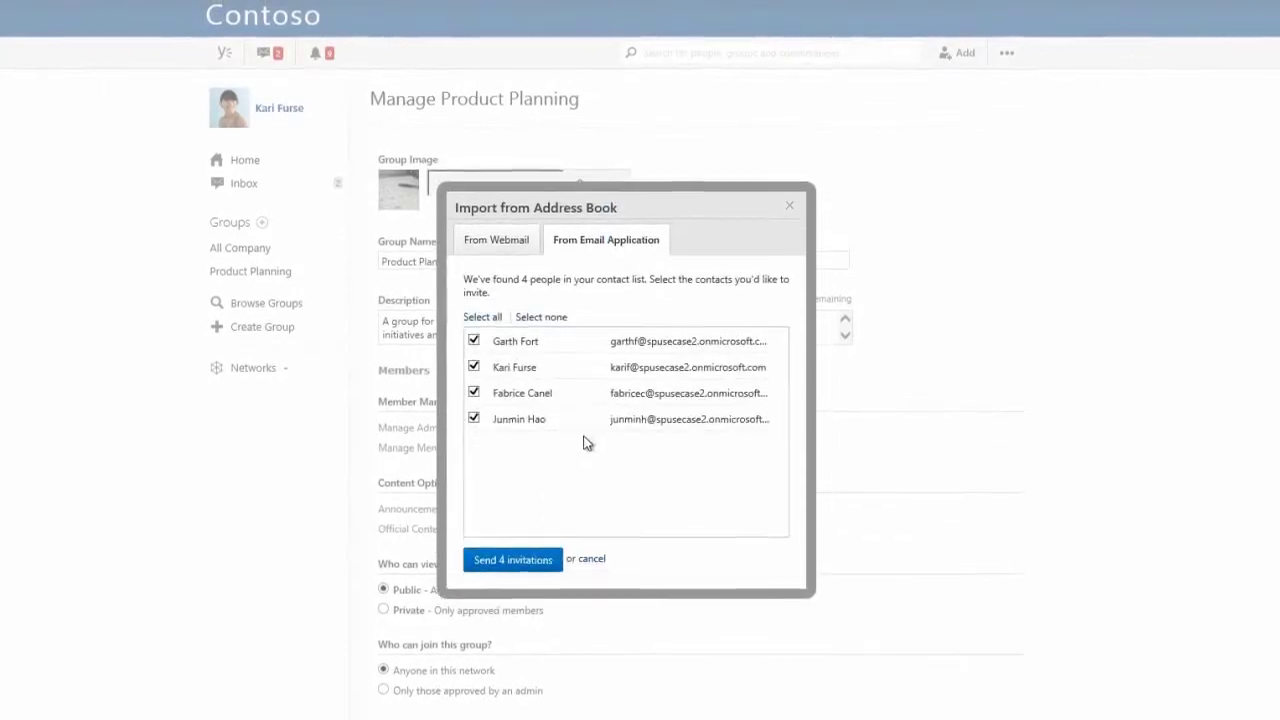
pyautogui.click(545, 563)
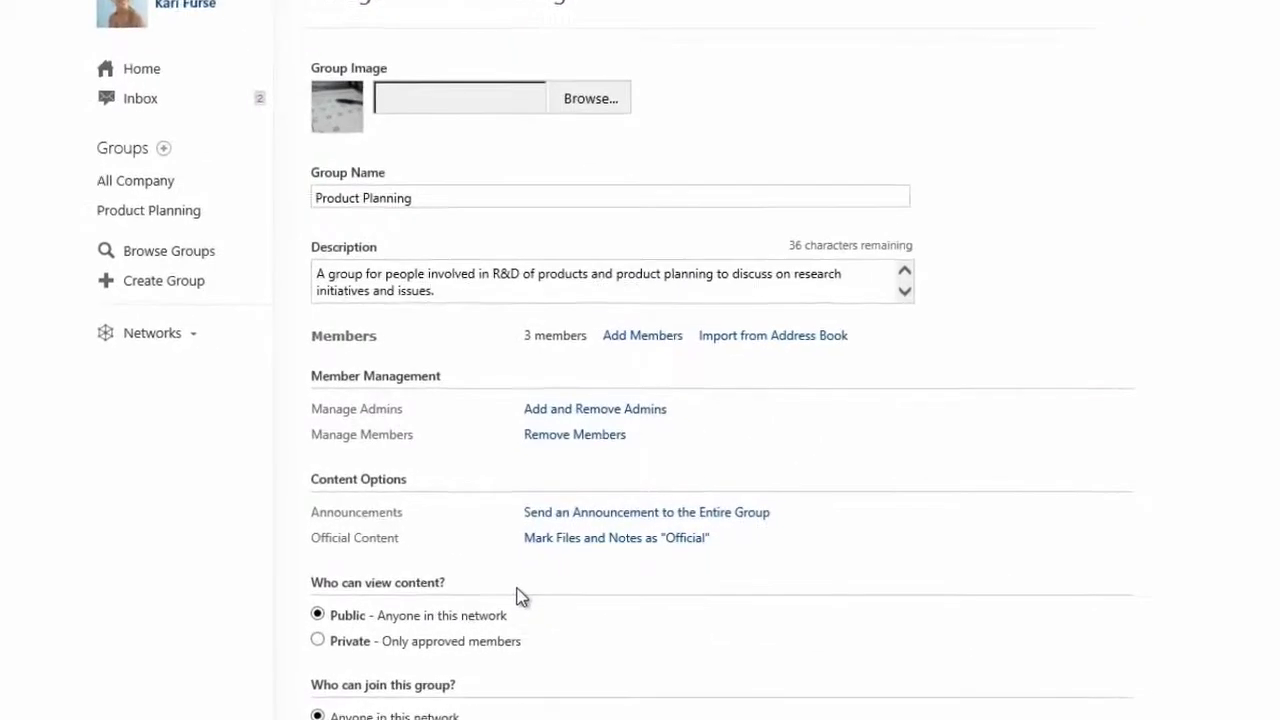
# Step: In the Product Planning group, write the update "Here's an introductory document on #ResearchMethodology. A must-read and quick reference for research analysts."
pyautogui.click(196, 208)
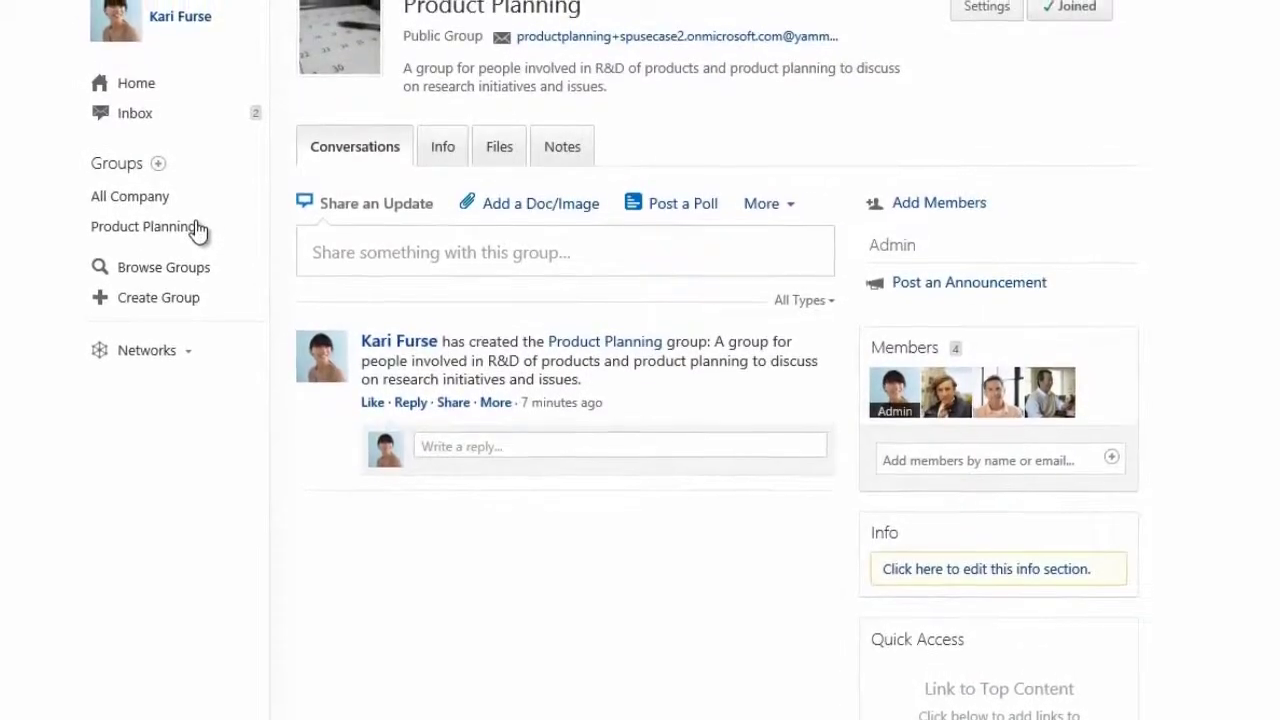
pyautogui.click(322, 255)
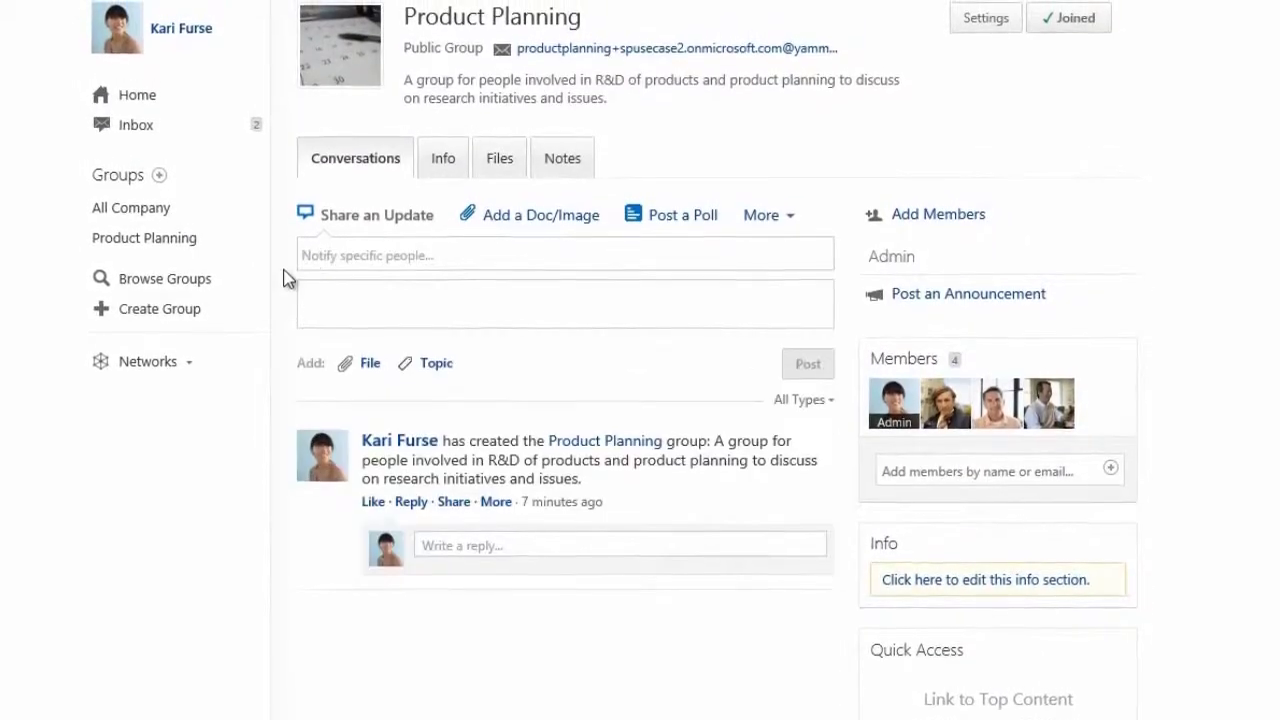
pyautogui.write("Here's an introductory document ")
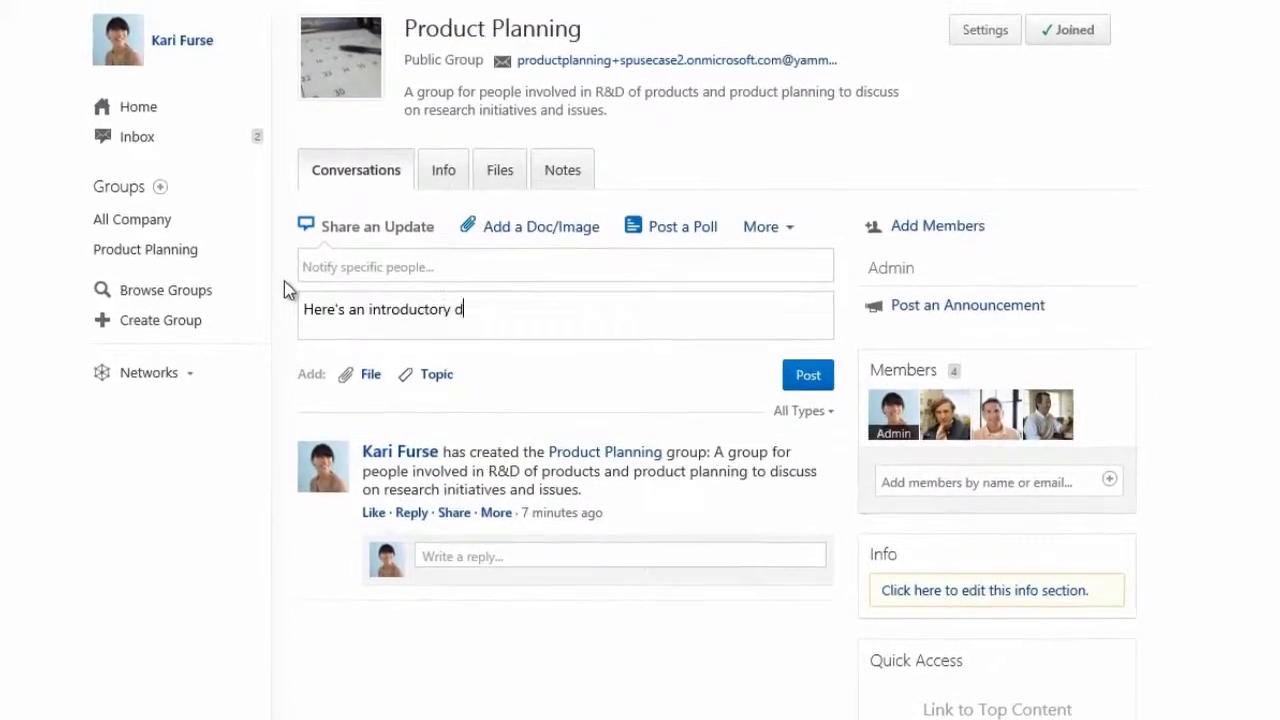
pyautogui.write('on #ResearchMethodology. A must-')
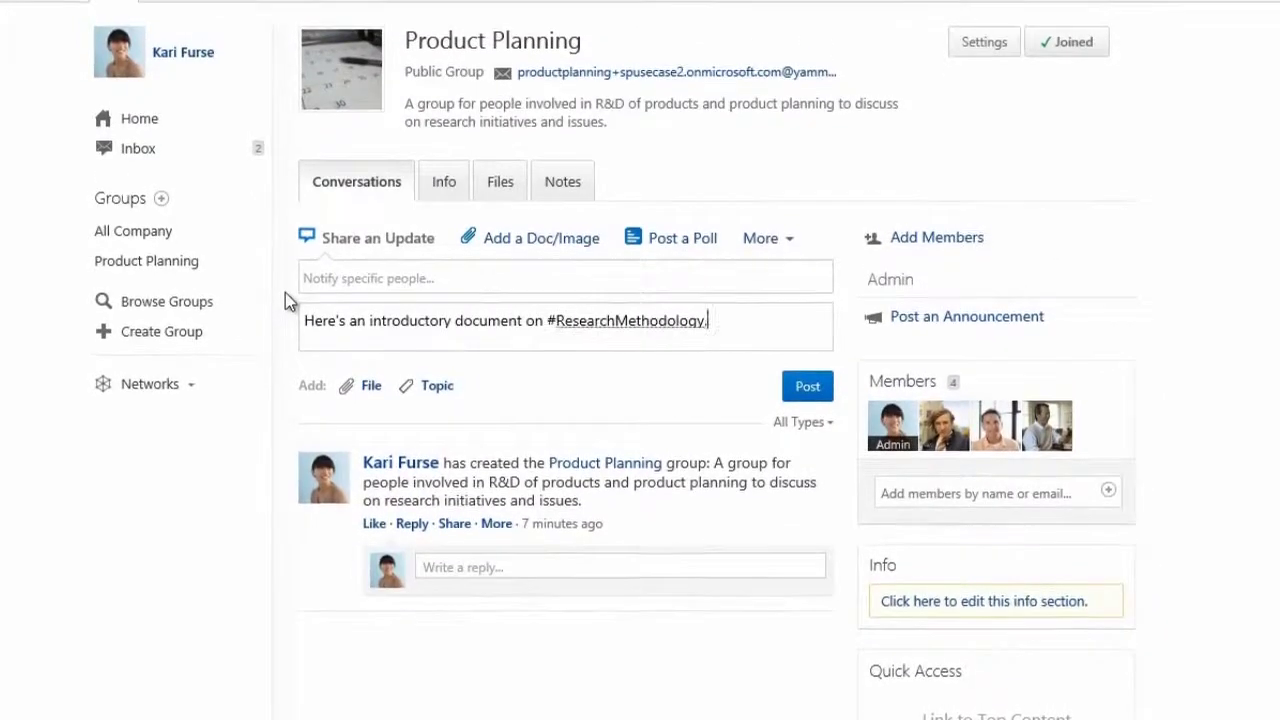
pyautogui.write('read and quick reference for research analysts.')
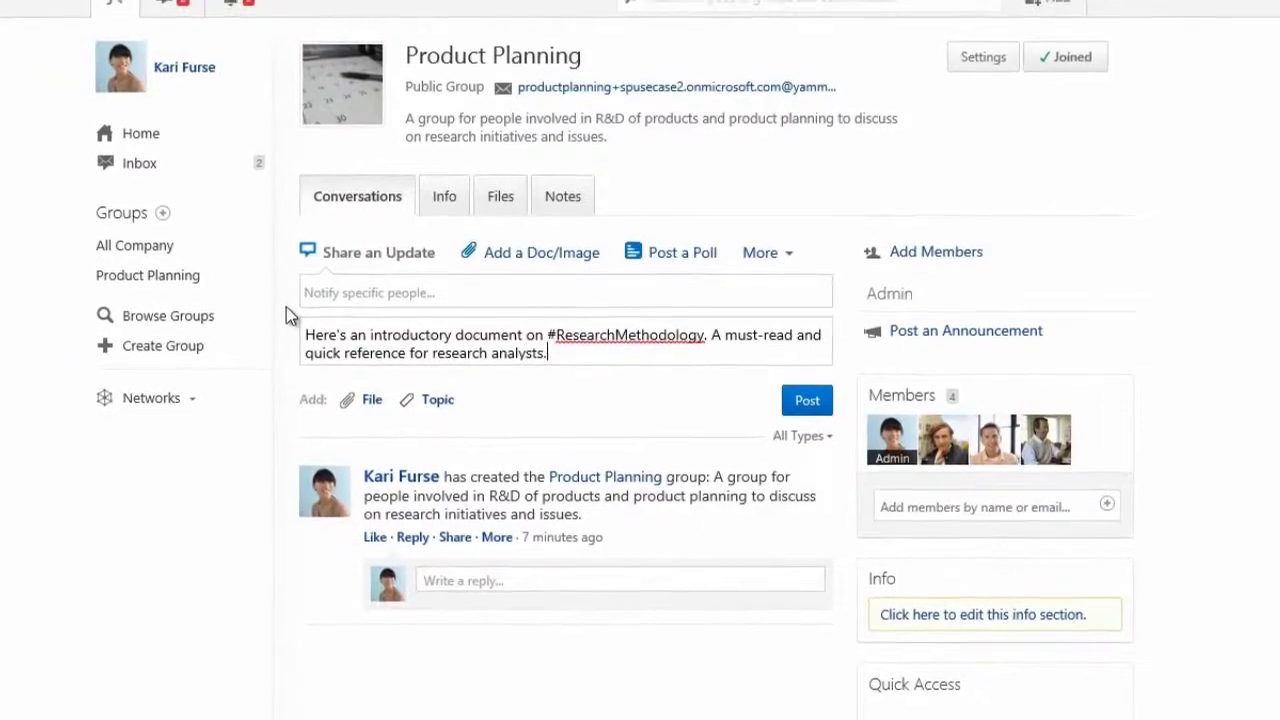
# Step: Upload Research Methodology.pdf from the computer as the update's attachment and post it to the Product Planning group
pyautogui.click(505, 256)
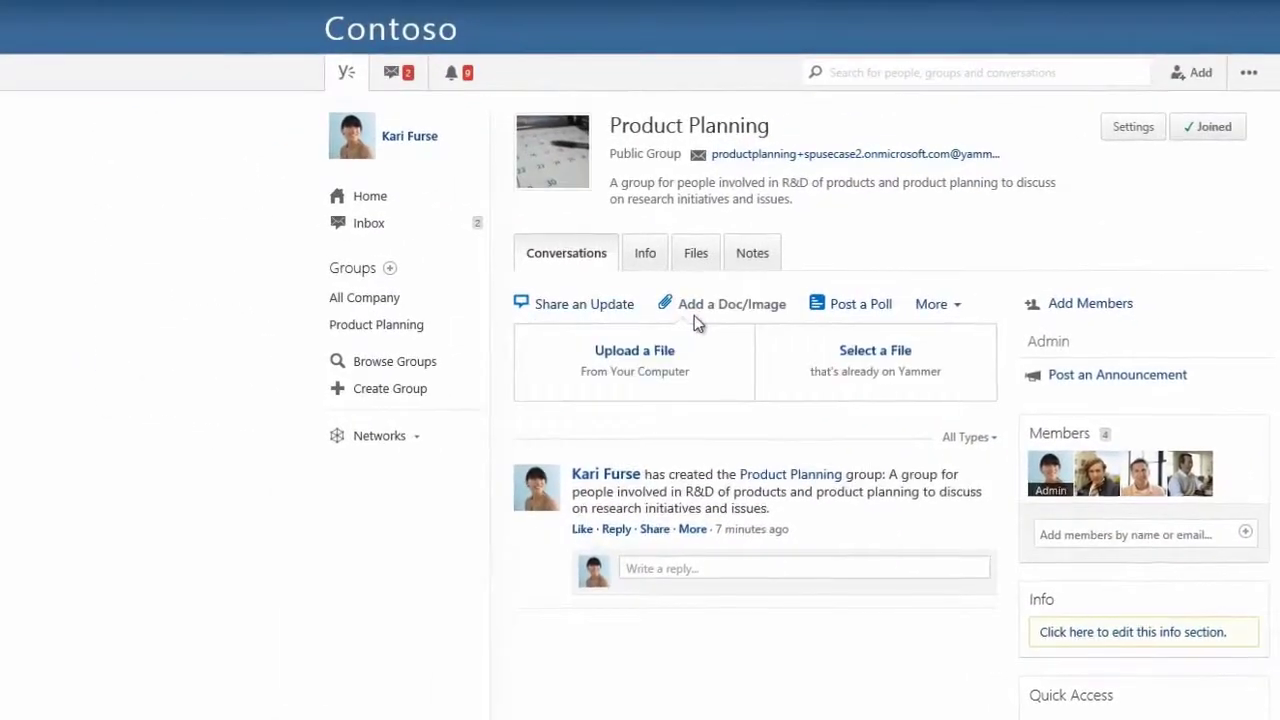
pyautogui.click(634, 360)
pyautogui.click(243, 183)
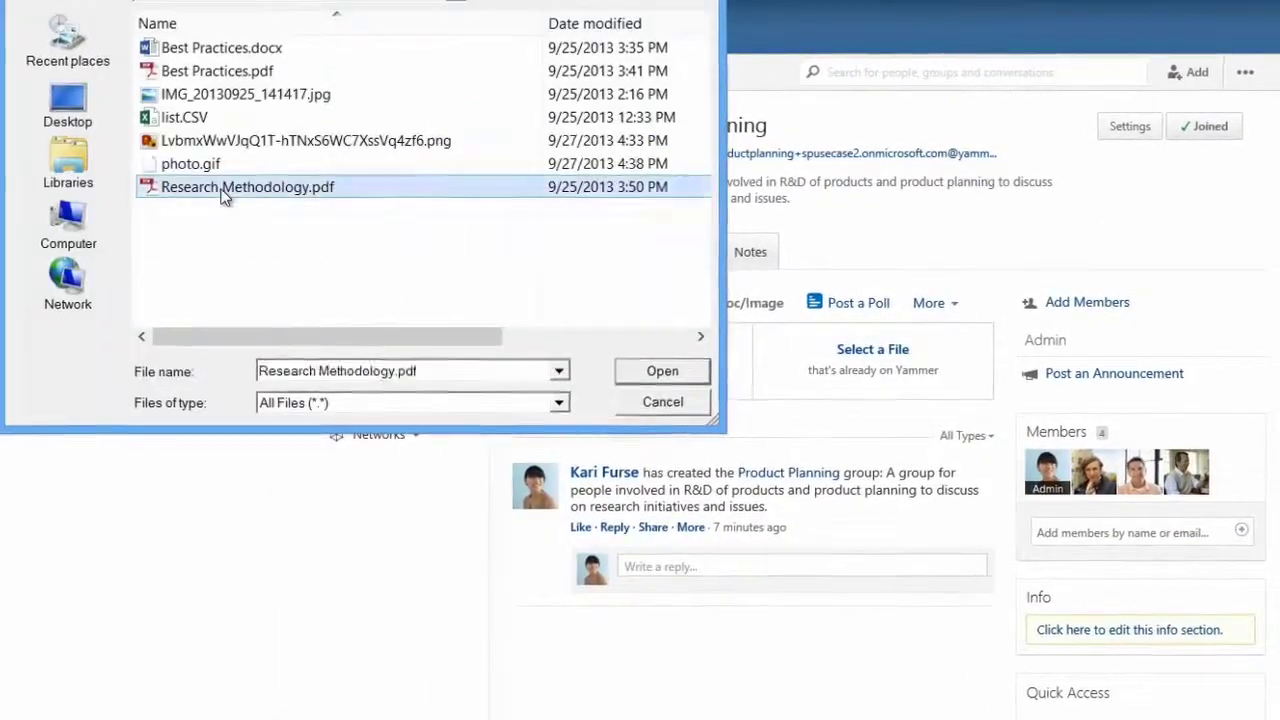
pyautogui.click(660, 369)
pyautogui.click(952, 593)
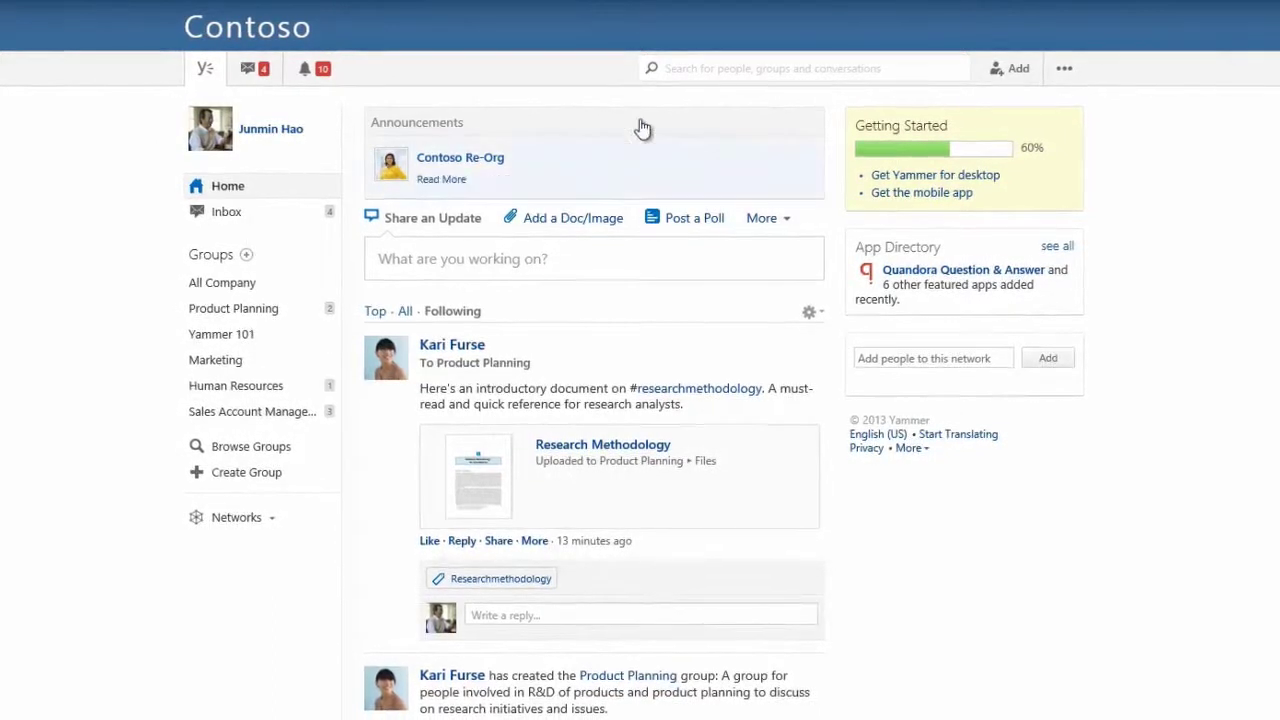
# Step: Search the network's people, groups and conversations for "research"
pyautogui.write('research')
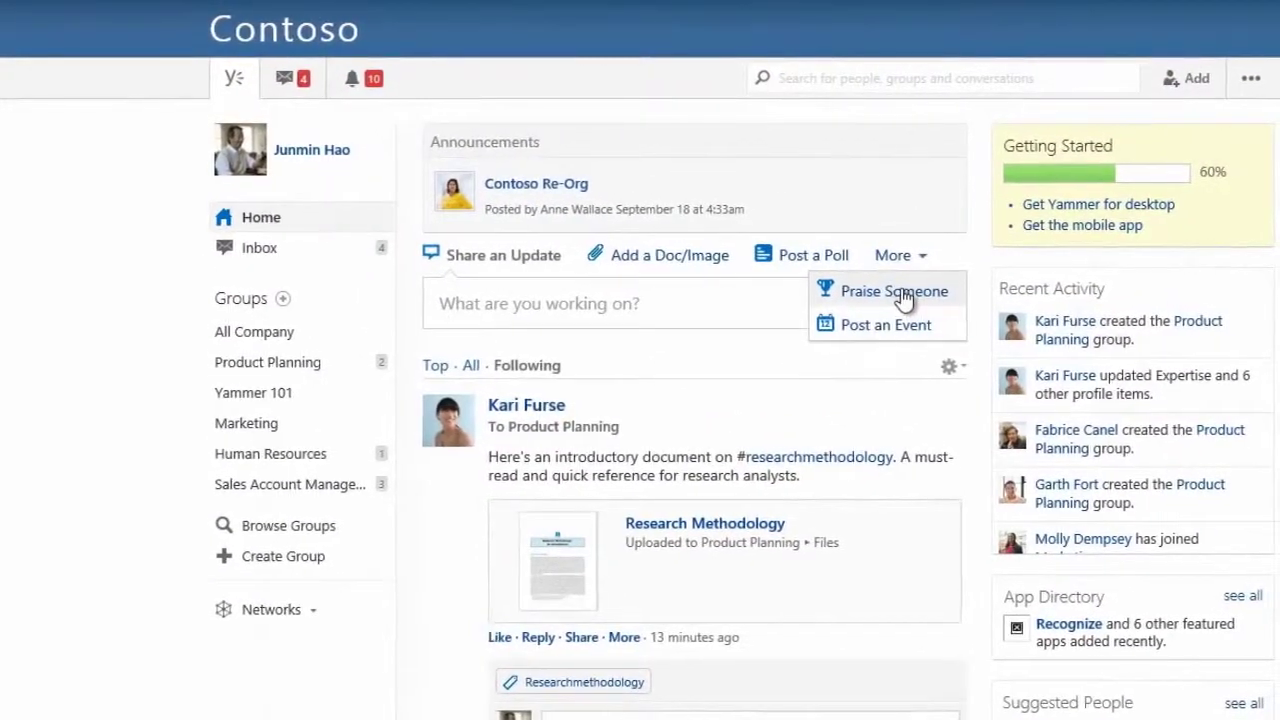
# Step: Start a praise post from the home feed and choose the research analyst as the person to praise
pyautogui.click(889, 291)
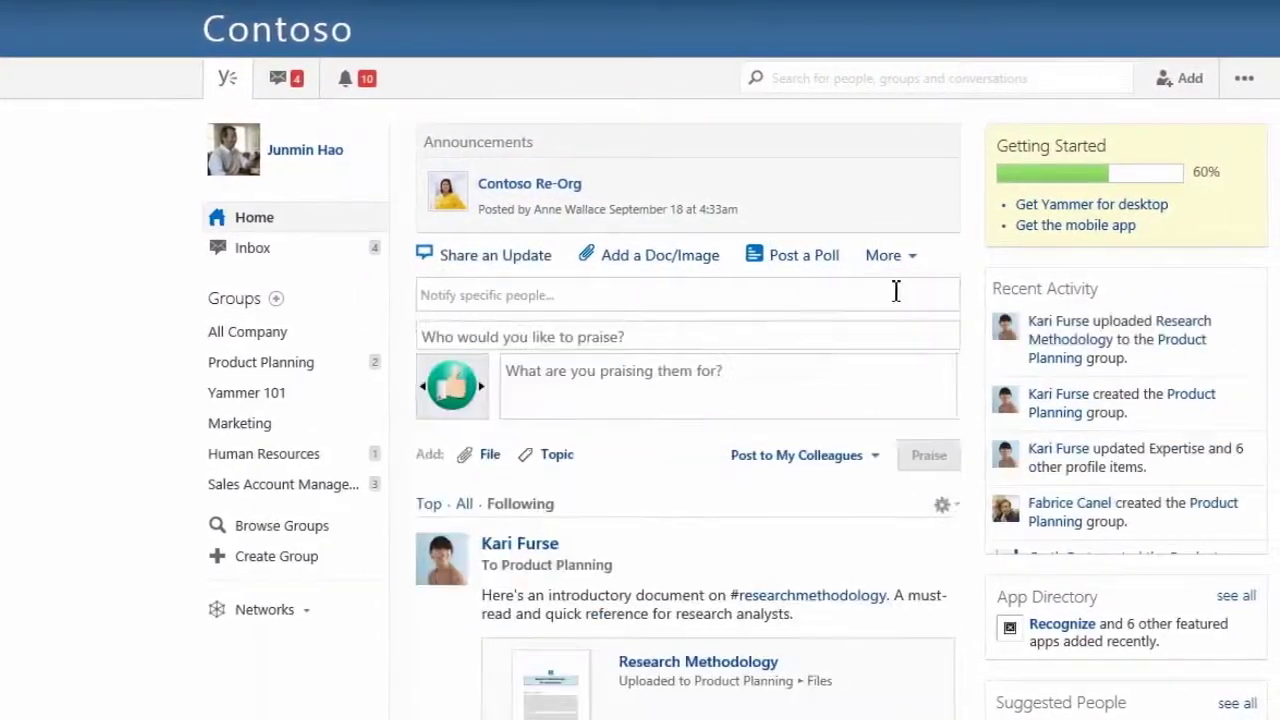
pyautogui.write('Kari')
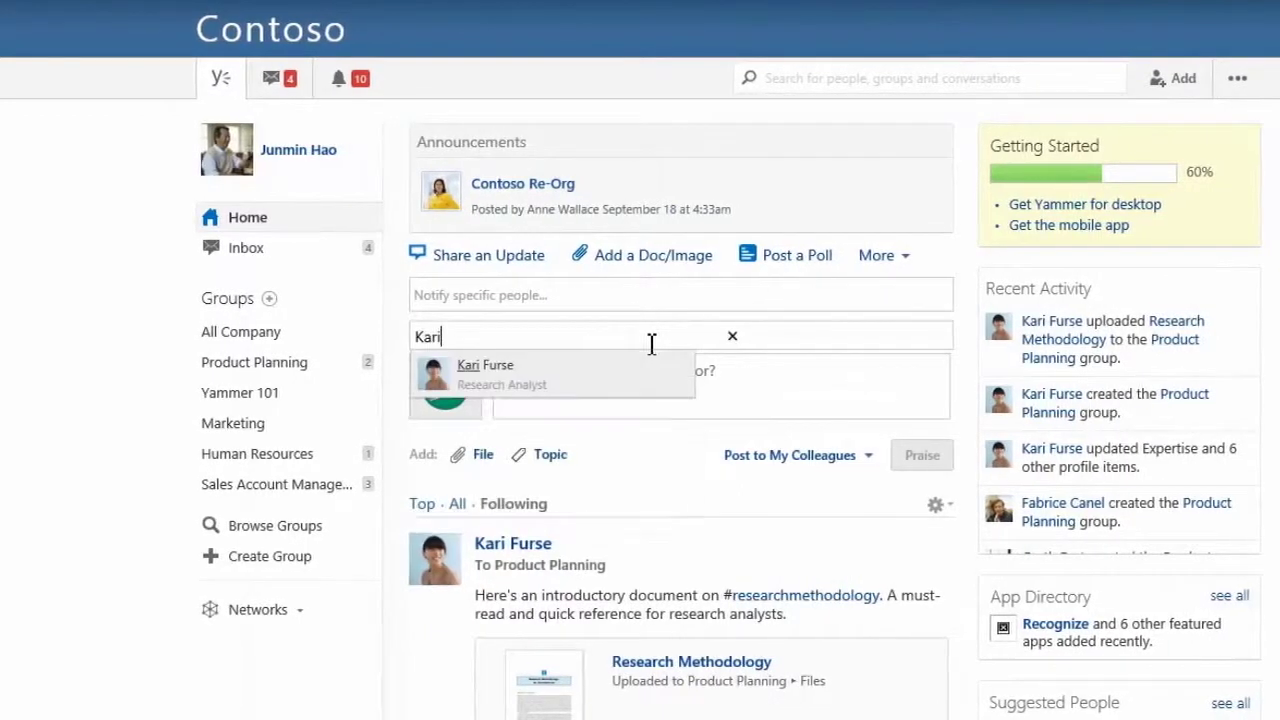
pyautogui.click(638, 368)
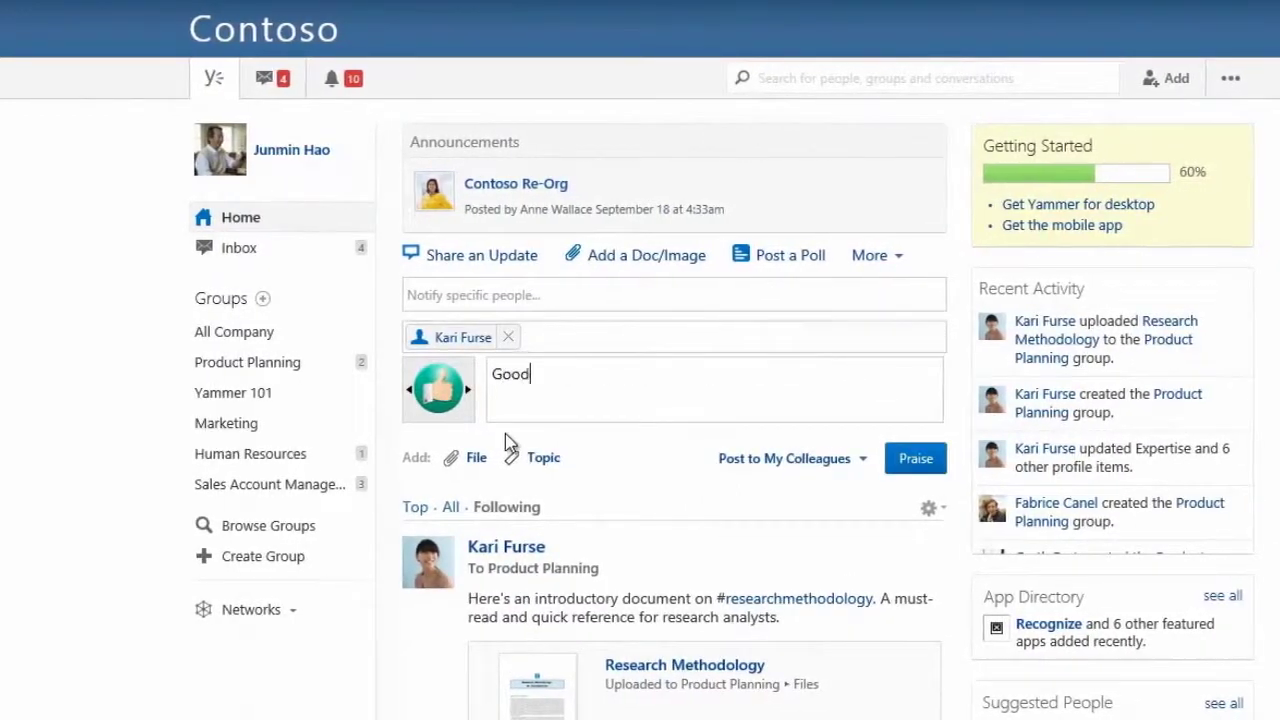
# Step: Write "Good job" and "Thank you for posting the introductory document on research methodology! It is very helpful.", notify a colleague and post the praise to Product Planning
pyautogui.write('ank you for posting the introduct')
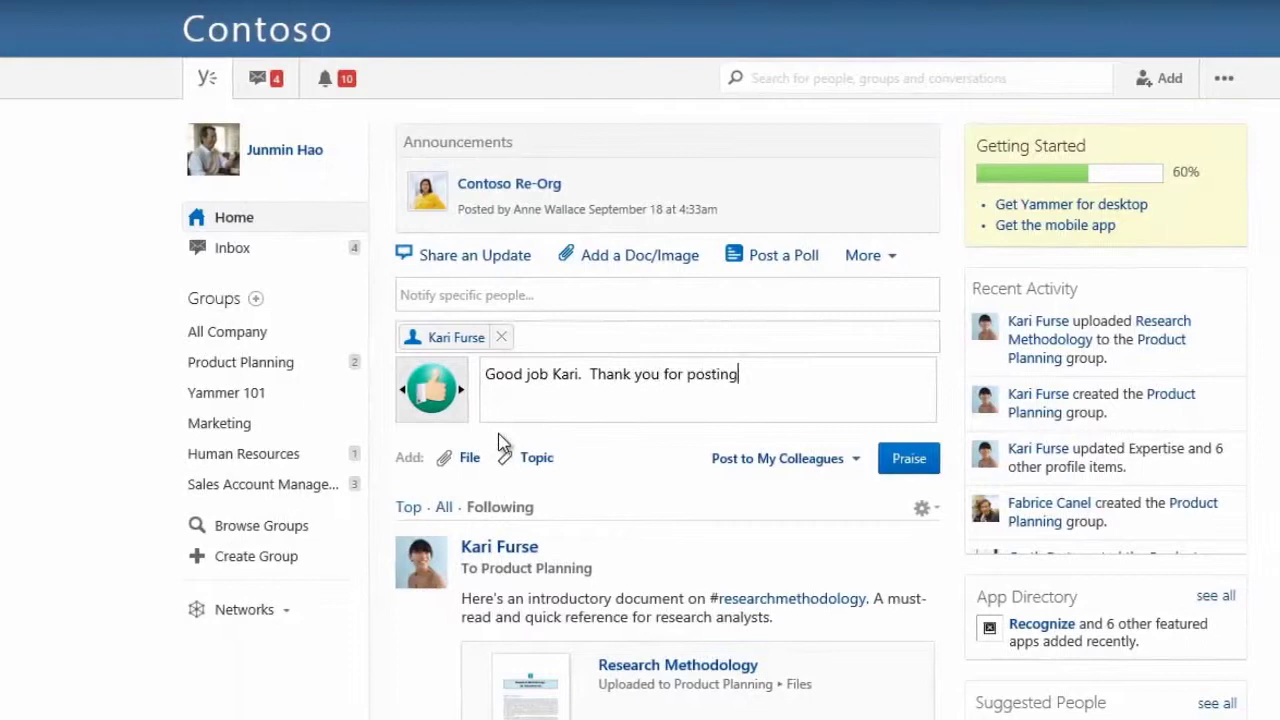
pyautogui.write('ory document on research methodolo')
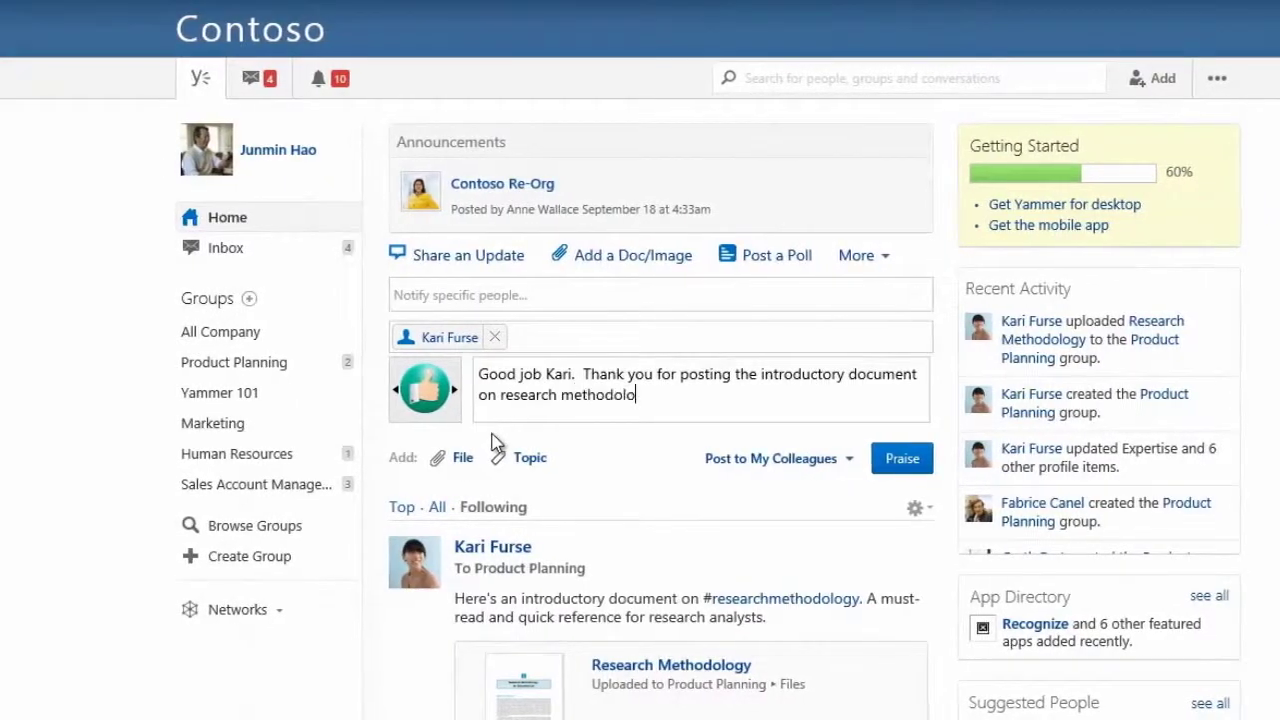
pyautogui.write('gy!  It is very helpful.')
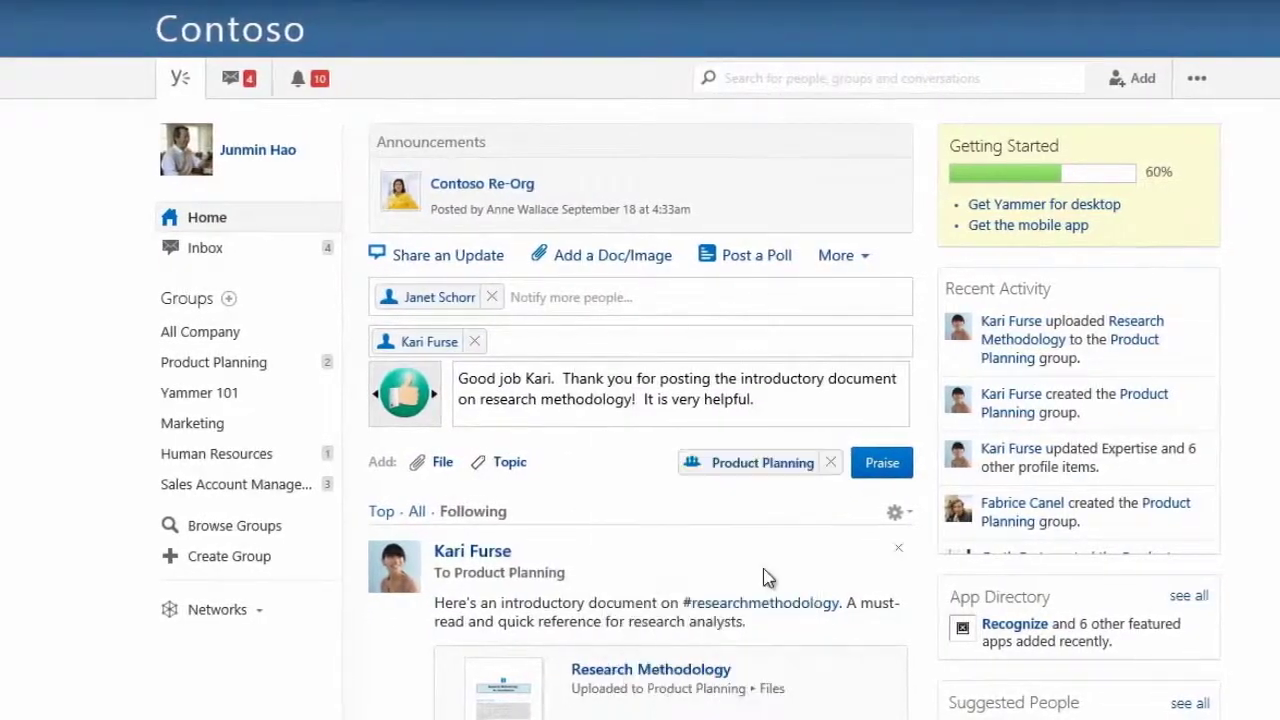
pyautogui.click(860, 482)
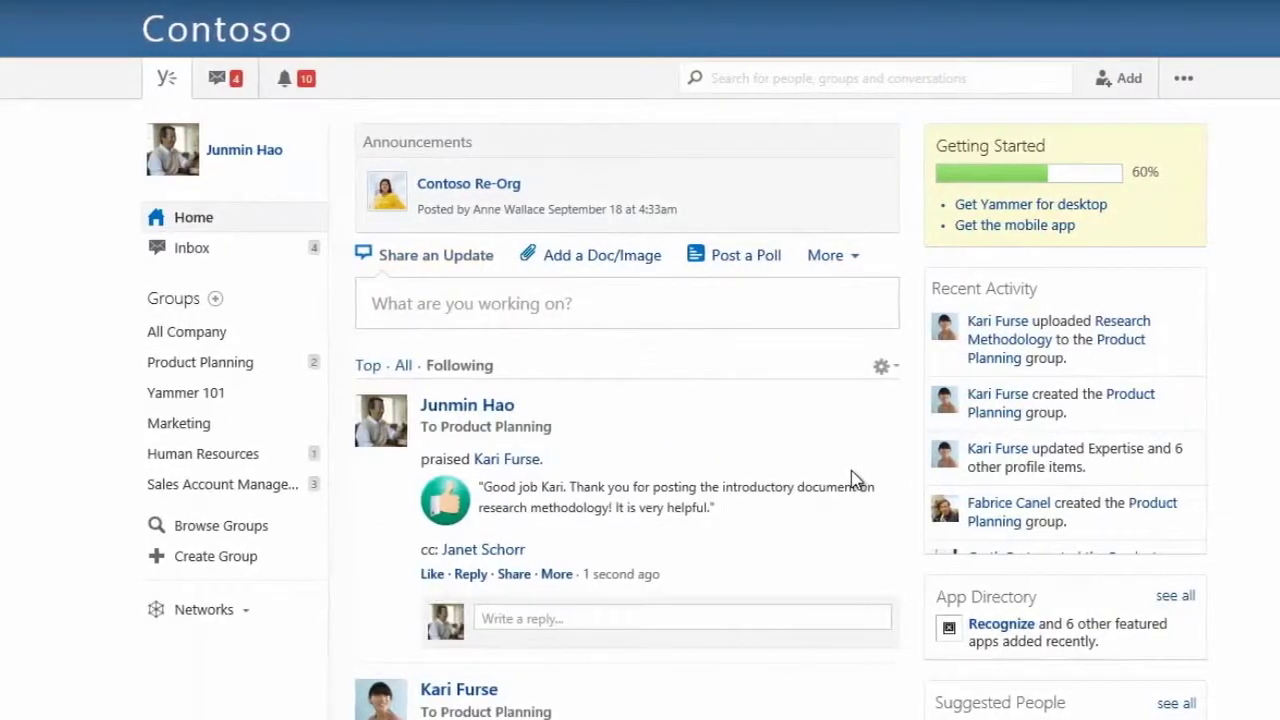